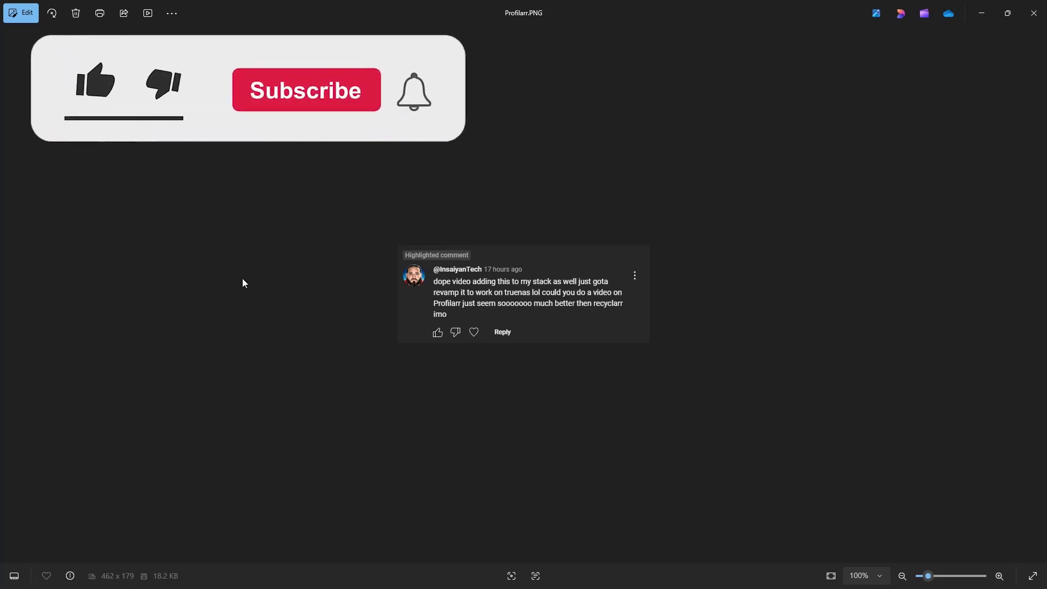
Enlarge the Profilarr comment screenshot for reading and close the image
scroll(277, 283, up, 1)
scroll(220, 281, up, 5)
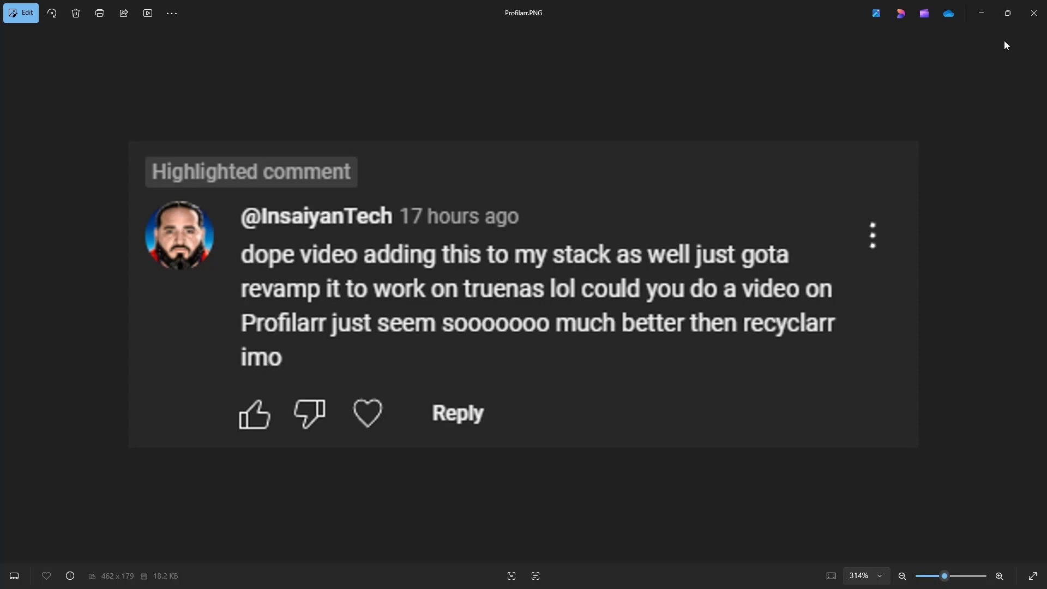
click(1033, 13)
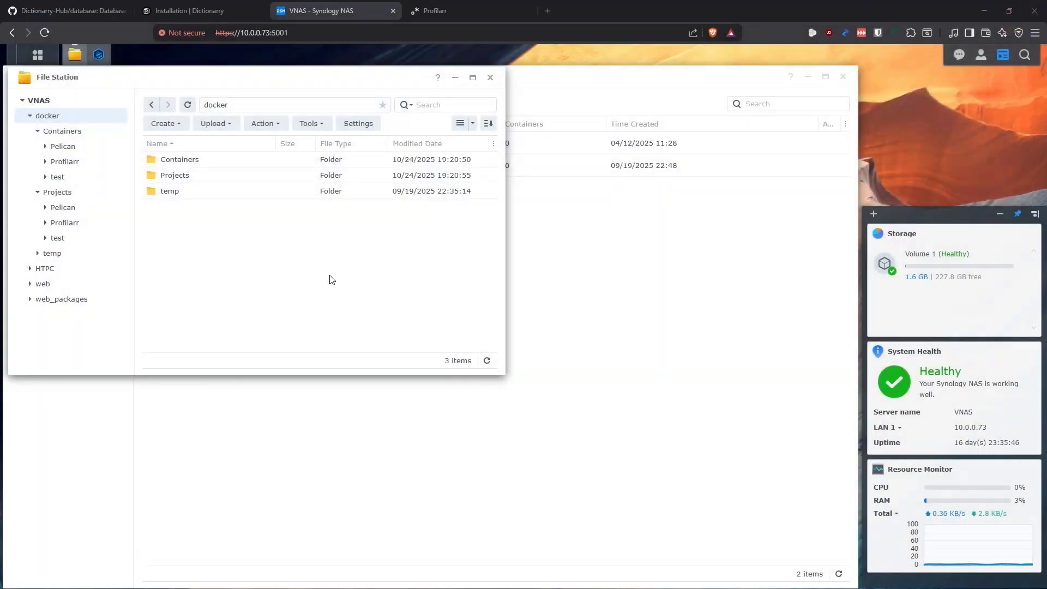
Examine the Dictionarry database repository on GitHub, covering its file list, README purposes and stable and dev branches
click(65, 11)
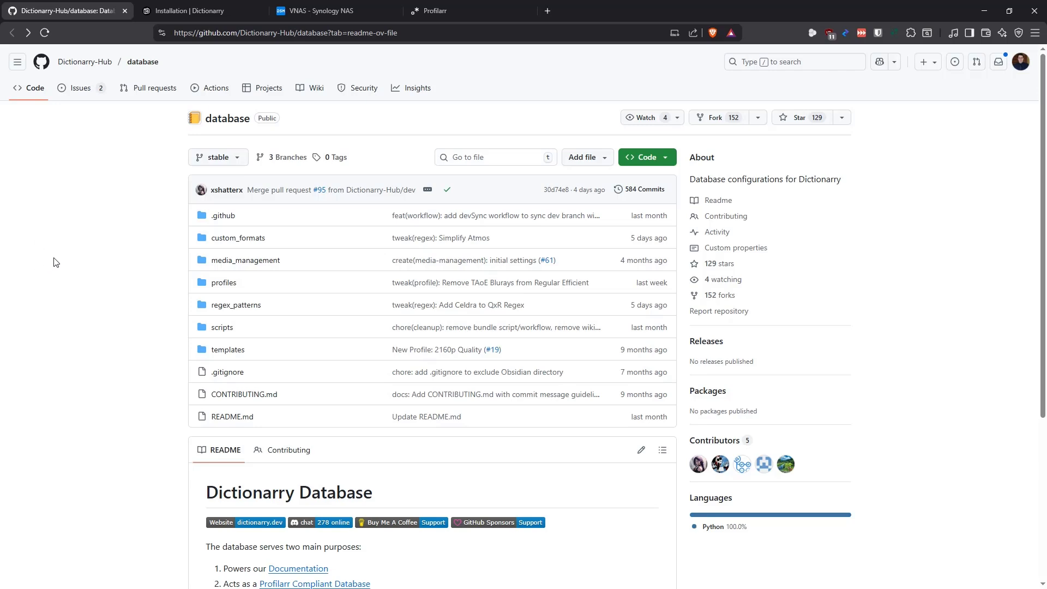
scroll(101, 245, down, 3)
scroll(114, 238, up, 3)
mouse_move(92, 69)
scroll(234, 273, down, 5)
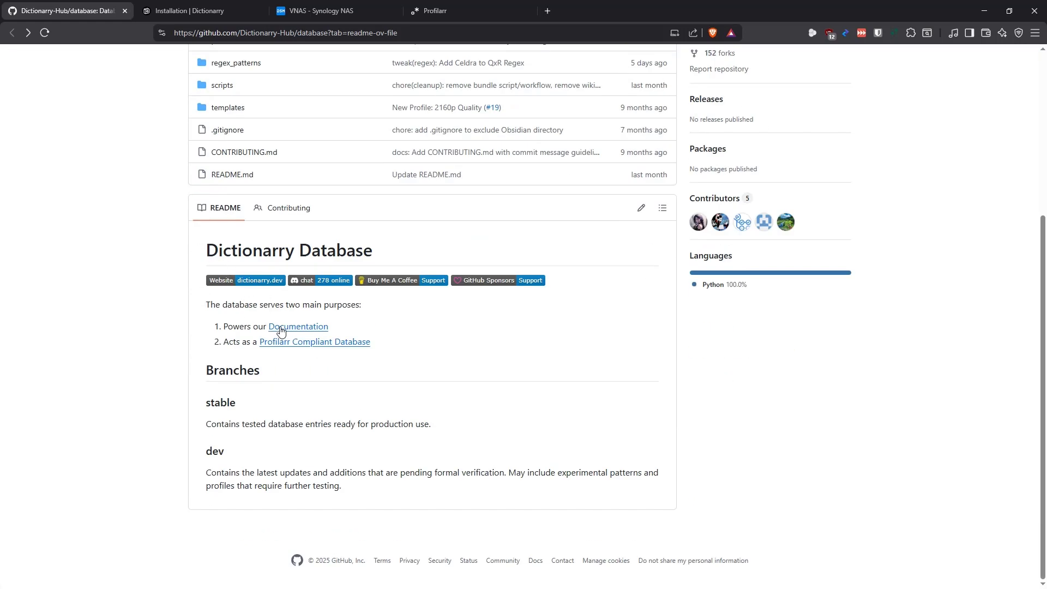
click(221, 12)
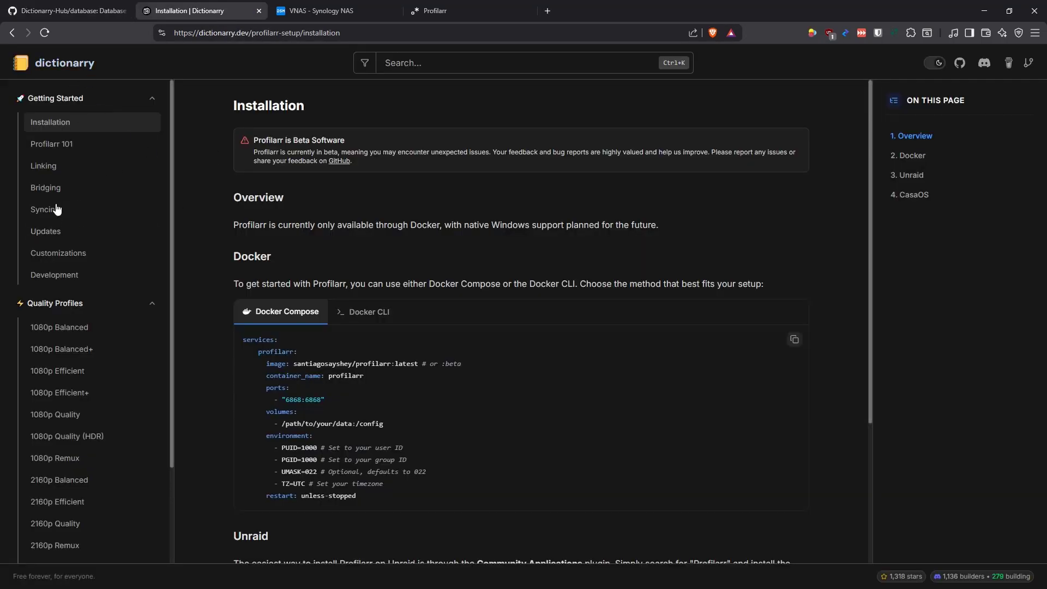
click(85, 18)
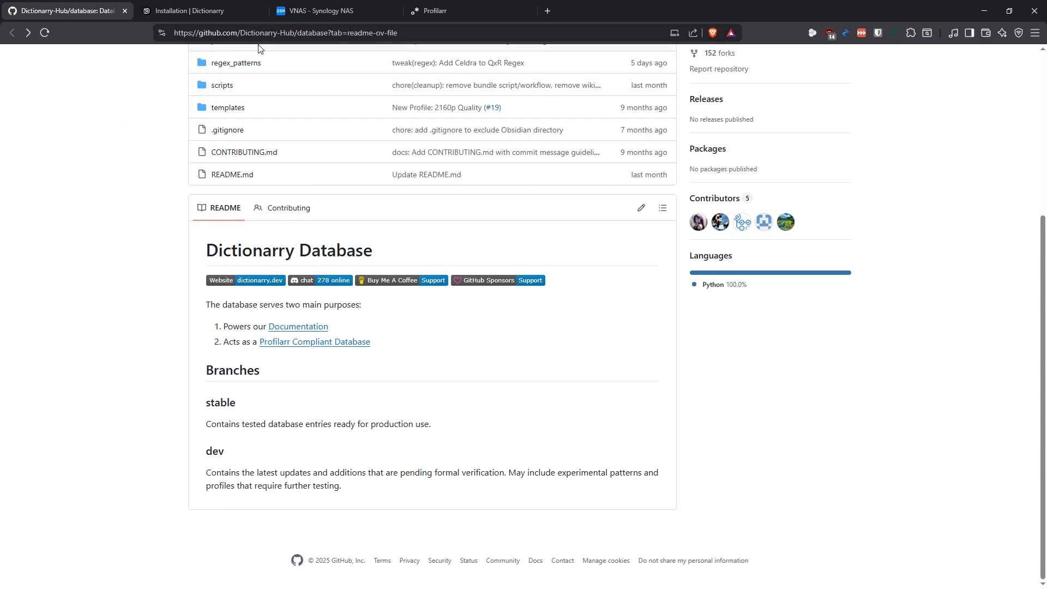
scroll(130, 206, up, 5)
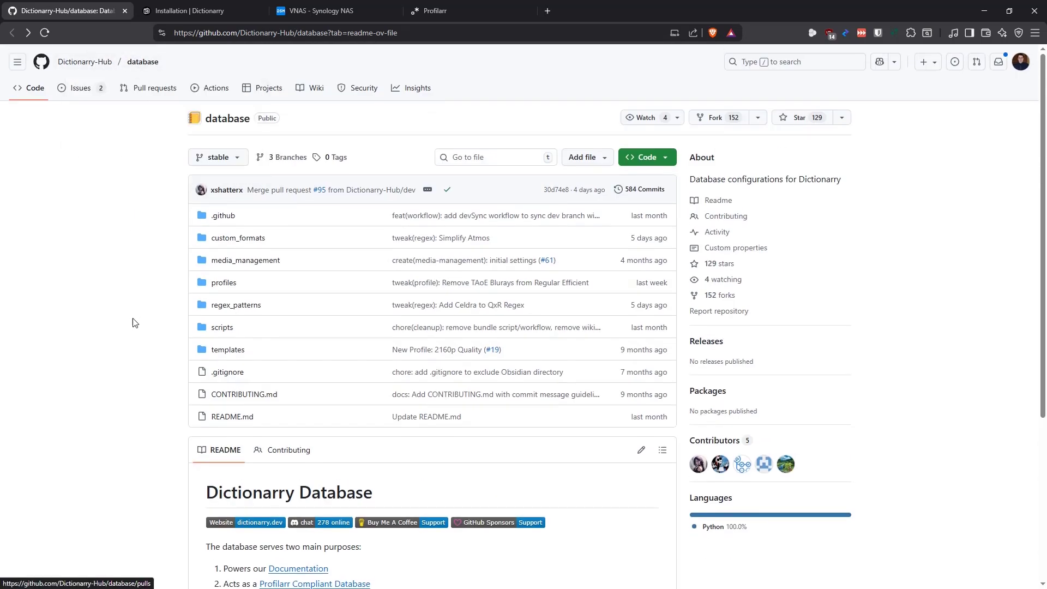
scroll(132, 323, down, 5)
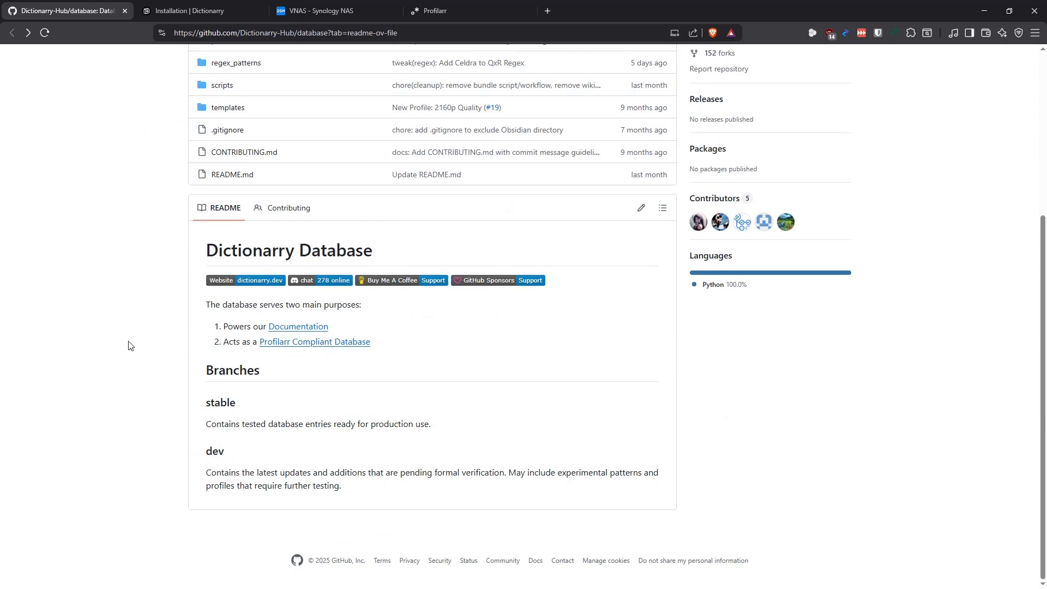
scroll(130, 345, up, 5)
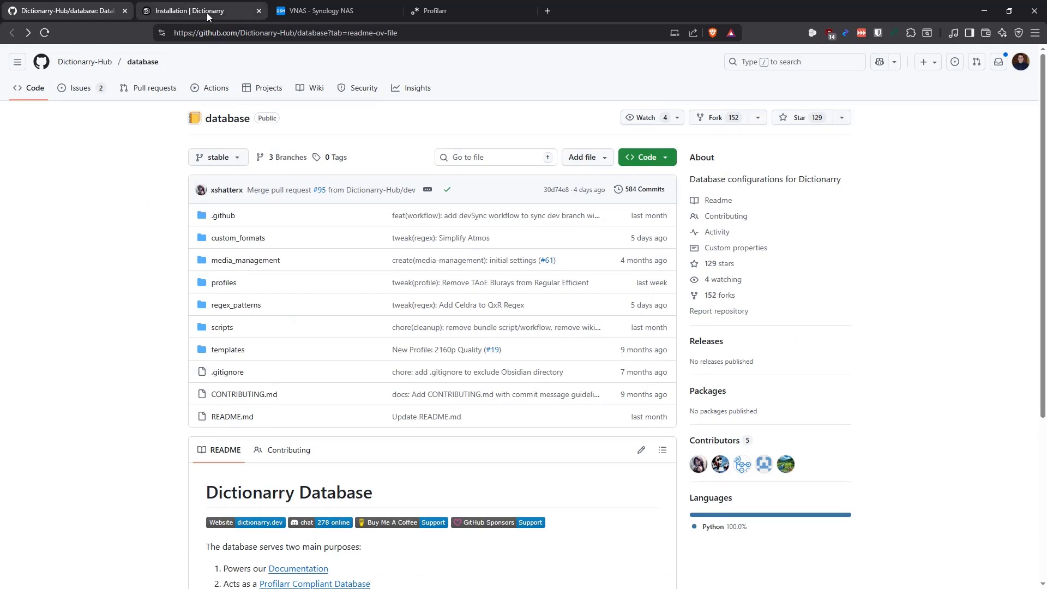
Review the Docker Compose example on Dictionarry's Installation page and look briefly at the Profilarr 101 guide
click(207, 12)
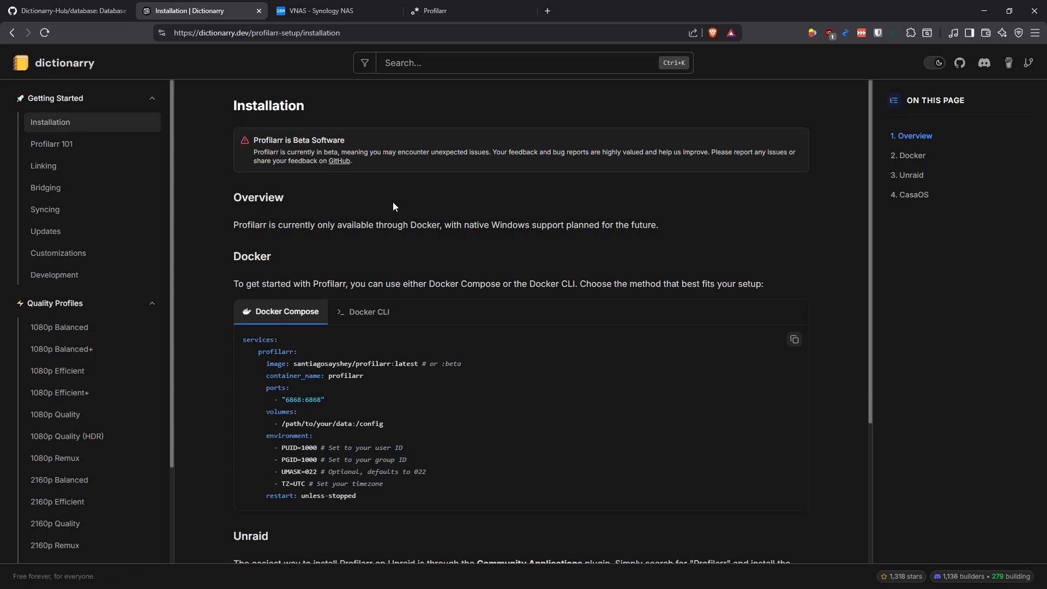
scroll(291, 202, down, 2)
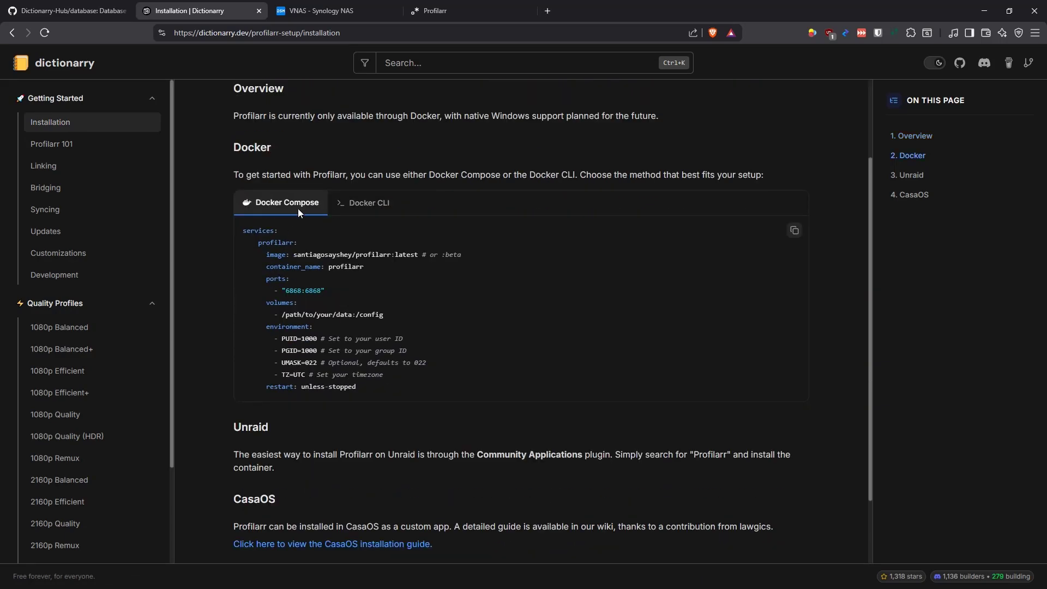
scroll(291, 207, up, 2)
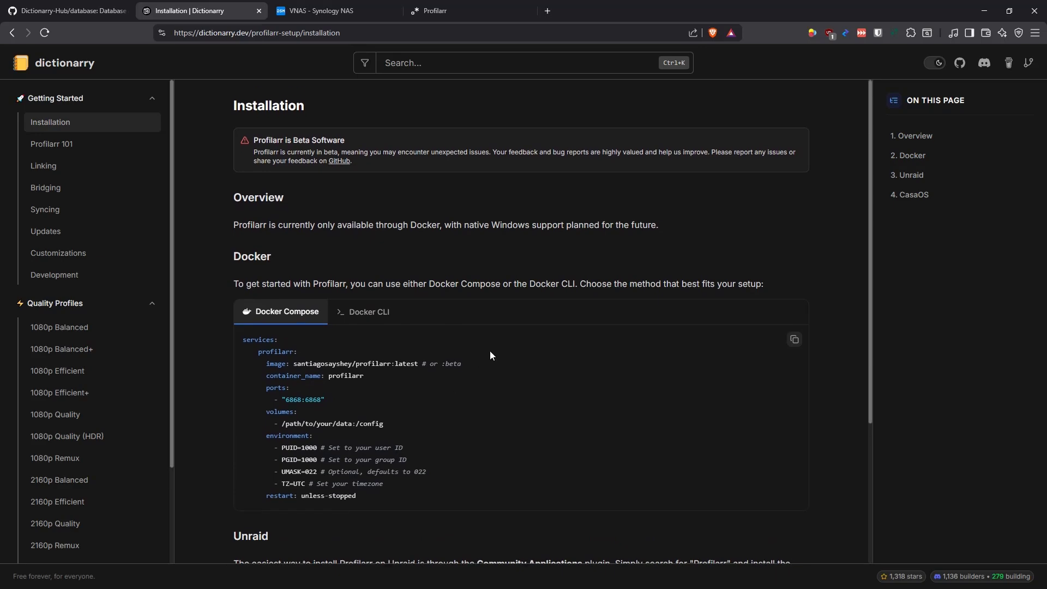
scroll(482, 316, down, 4)
scroll(457, 332, up, 3)
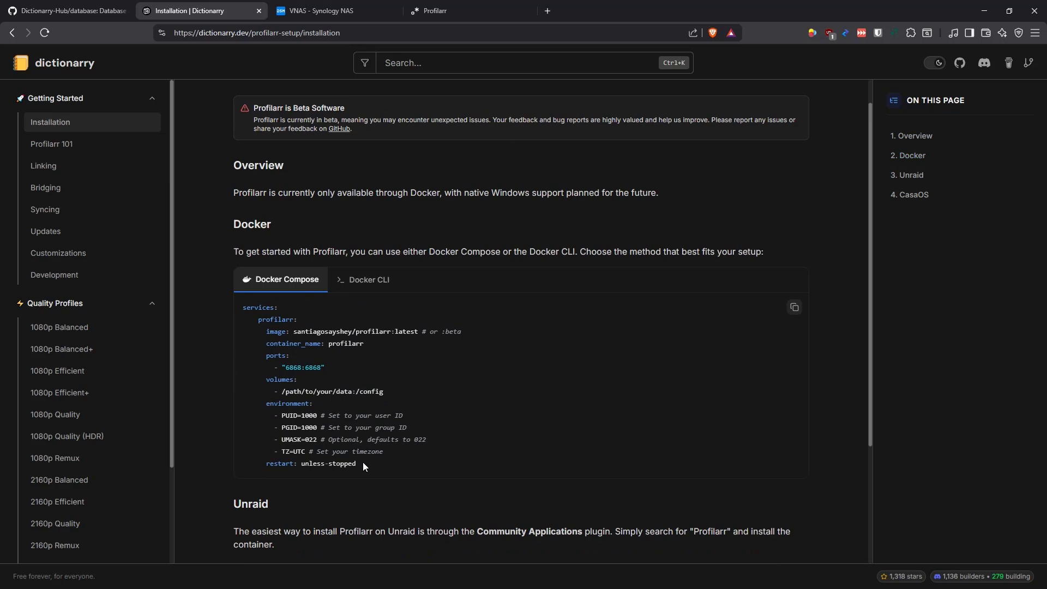
drag(362, 463, 240, 309)
click(305, 356)
scroll(460, 386, up, 1)
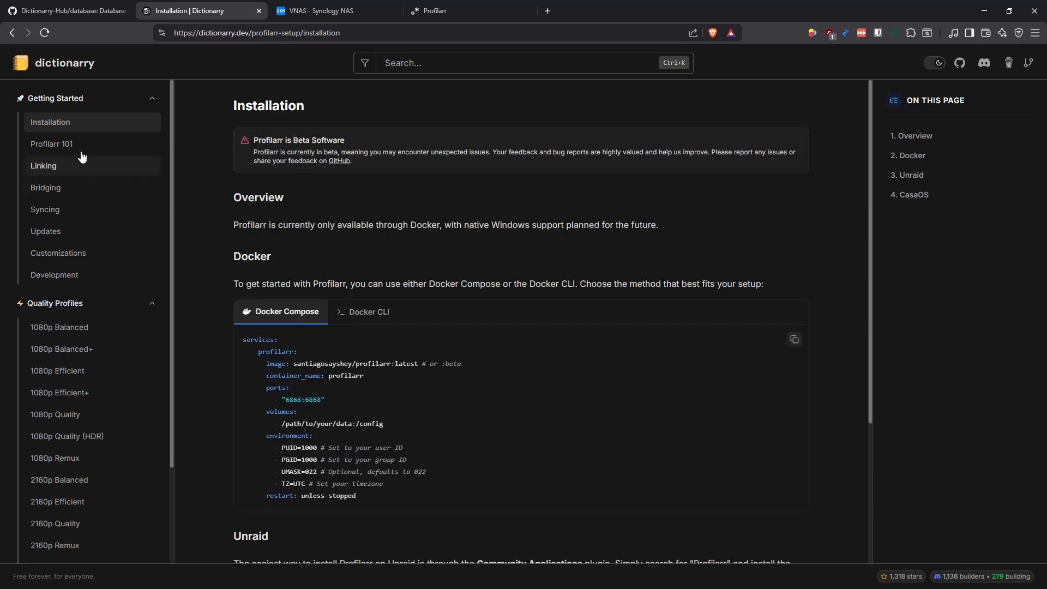
click(72, 145)
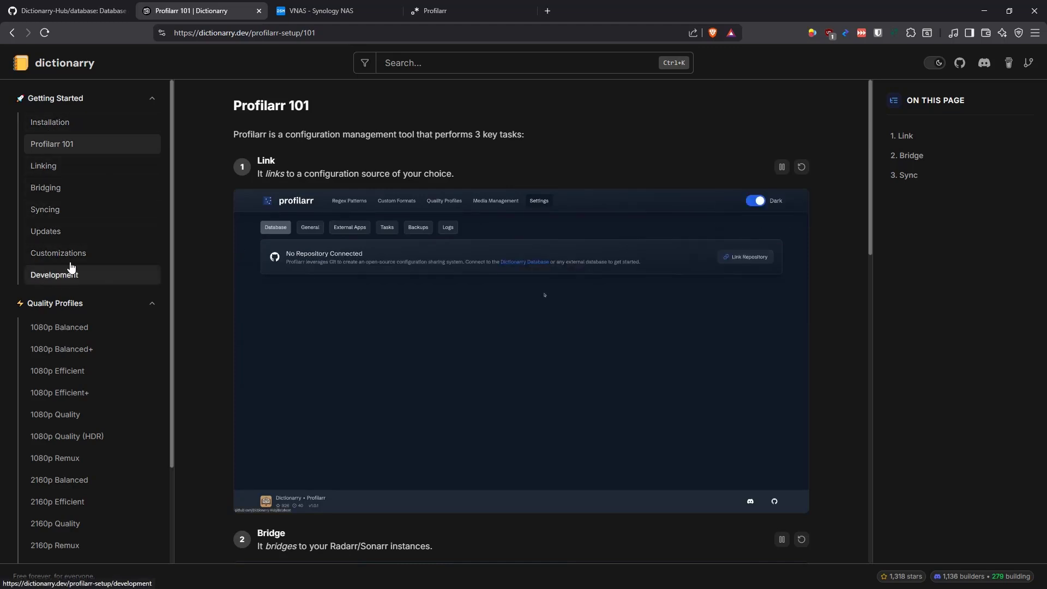
click(12, 33)
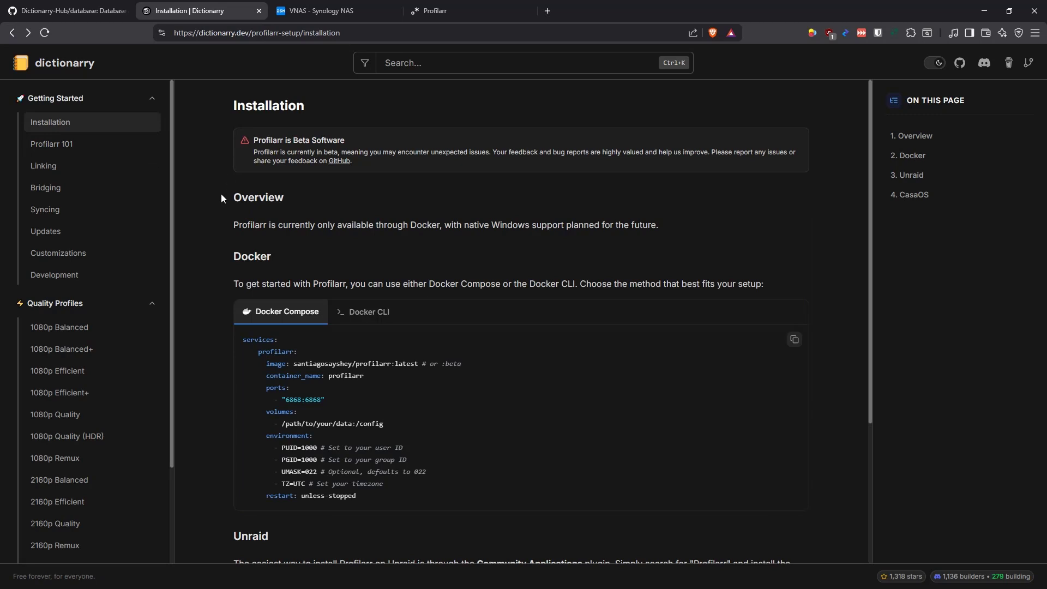
Check the /config volume mapping line in the Installation page's Docker Compose example
click(335, 12)
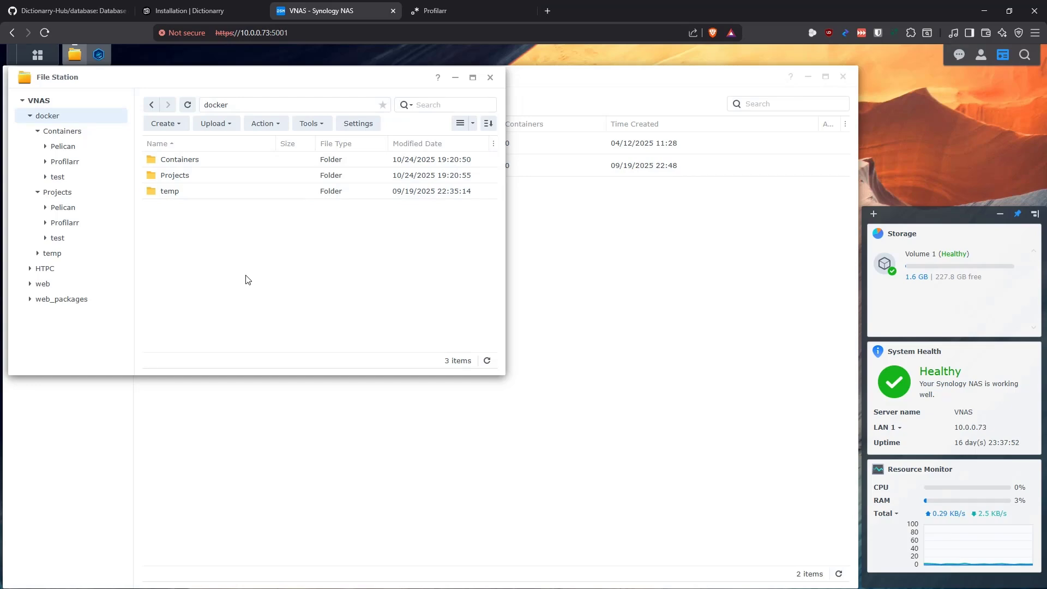
click(185, 11)
scroll(545, 322, down, 2)
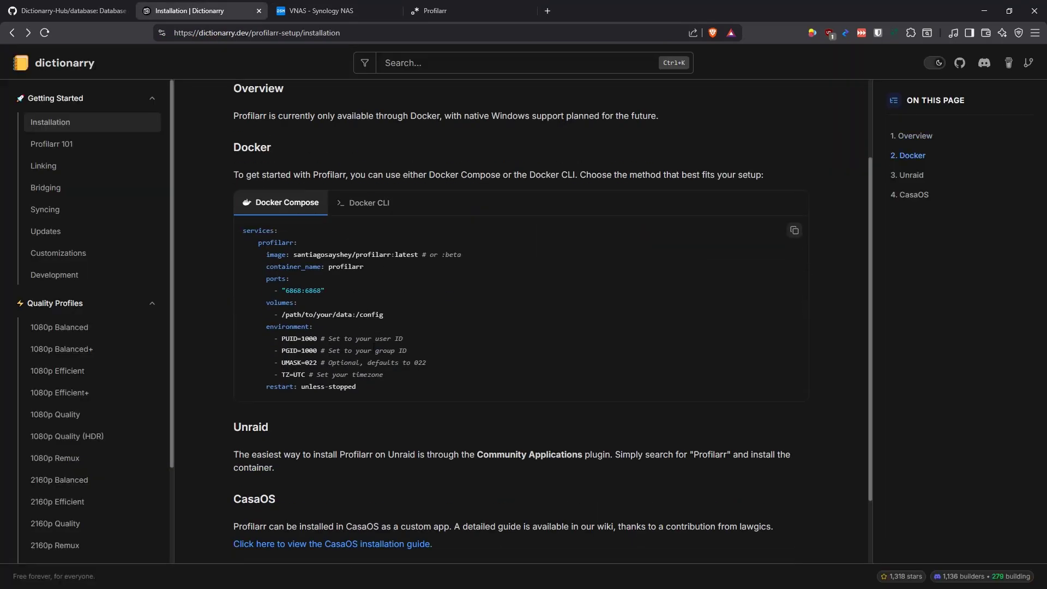
drag(393, 316, 272, 314)
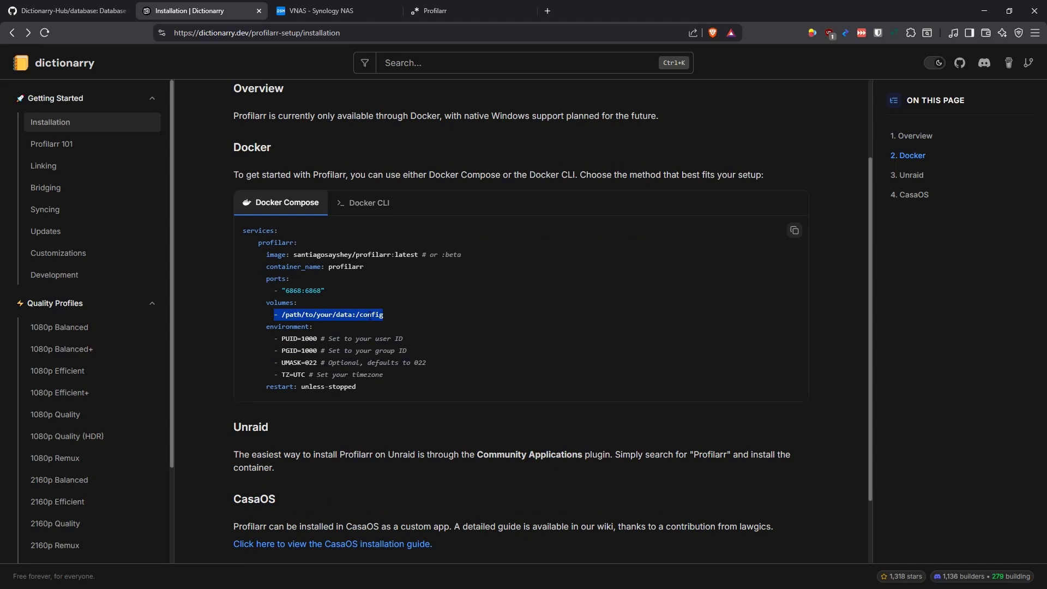
click(369, 314)
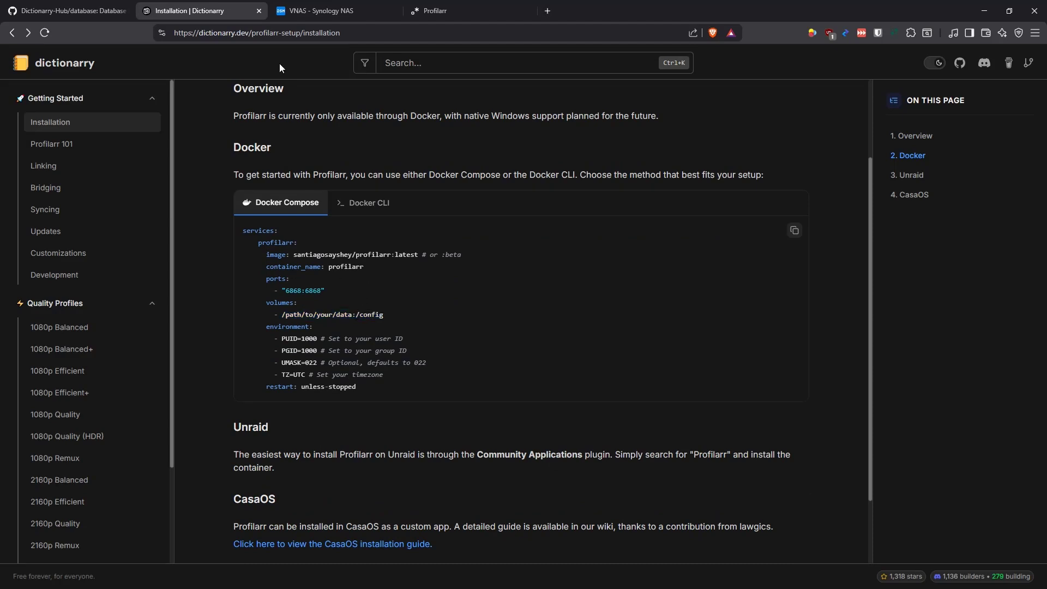
Check the Profilarr folders under docker/Containers and docker/Projects on the Synology NAS
click(316, 11)
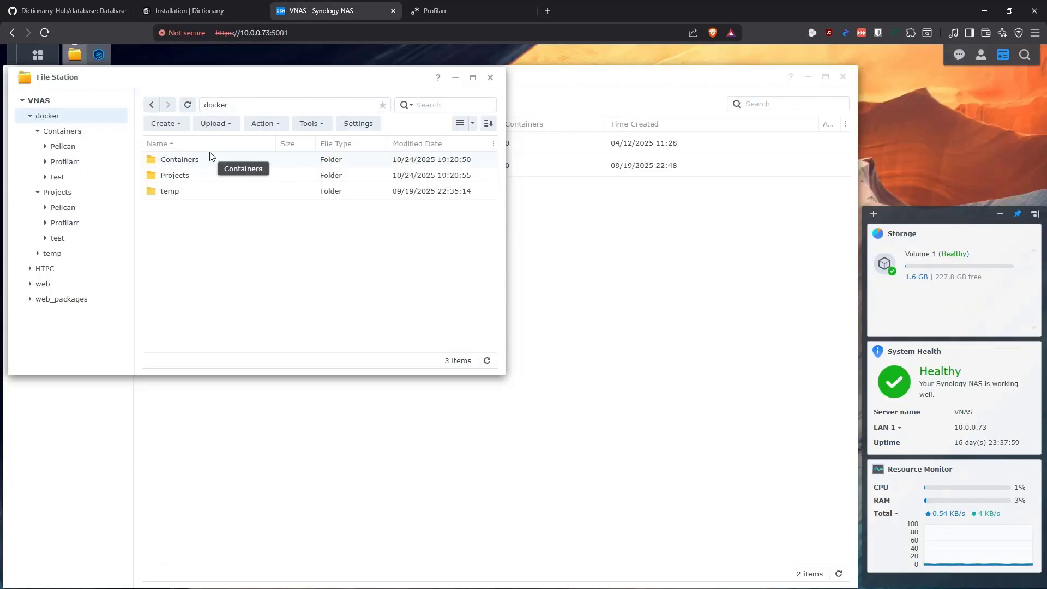
click(74, 134)
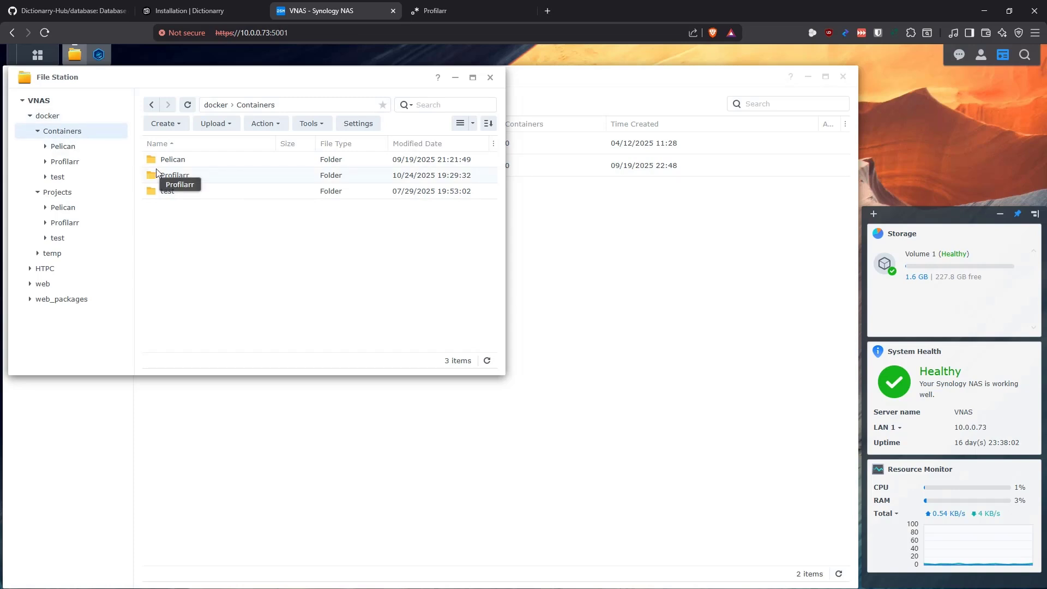
double_click(173, 176)
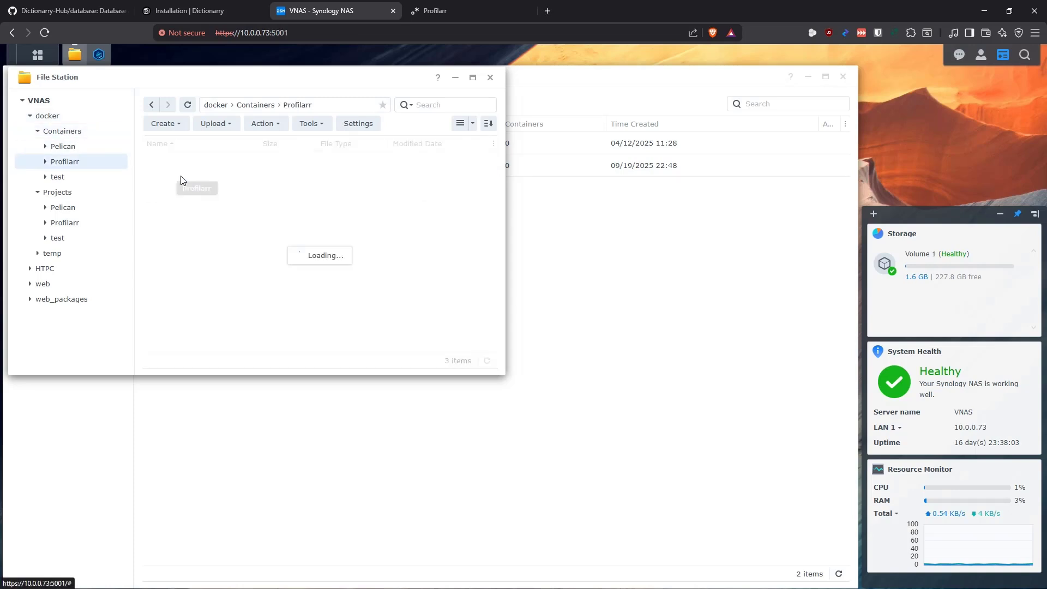
click(152, 105)
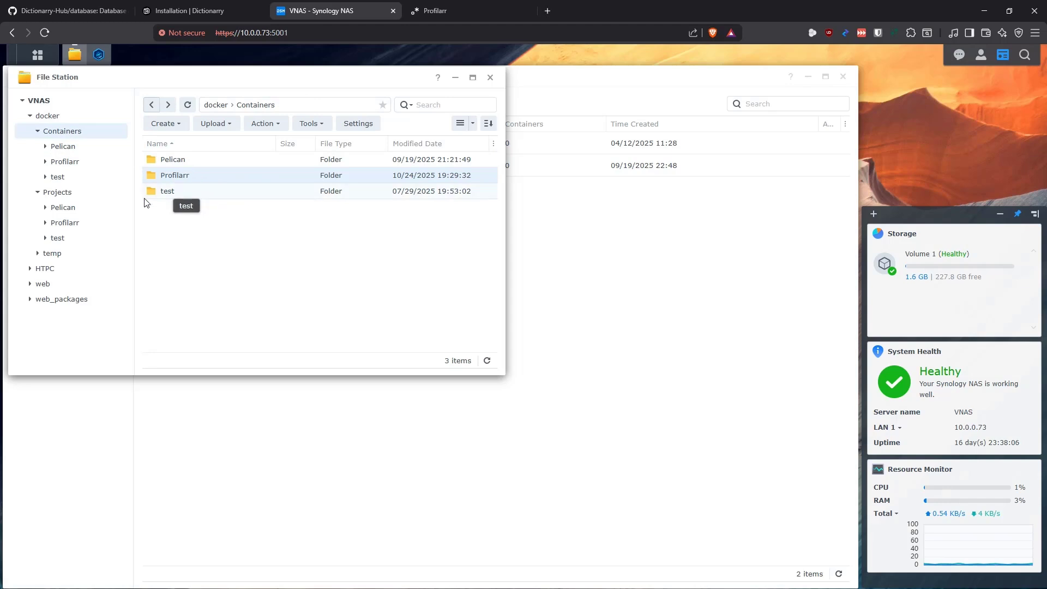
click(69, 195)
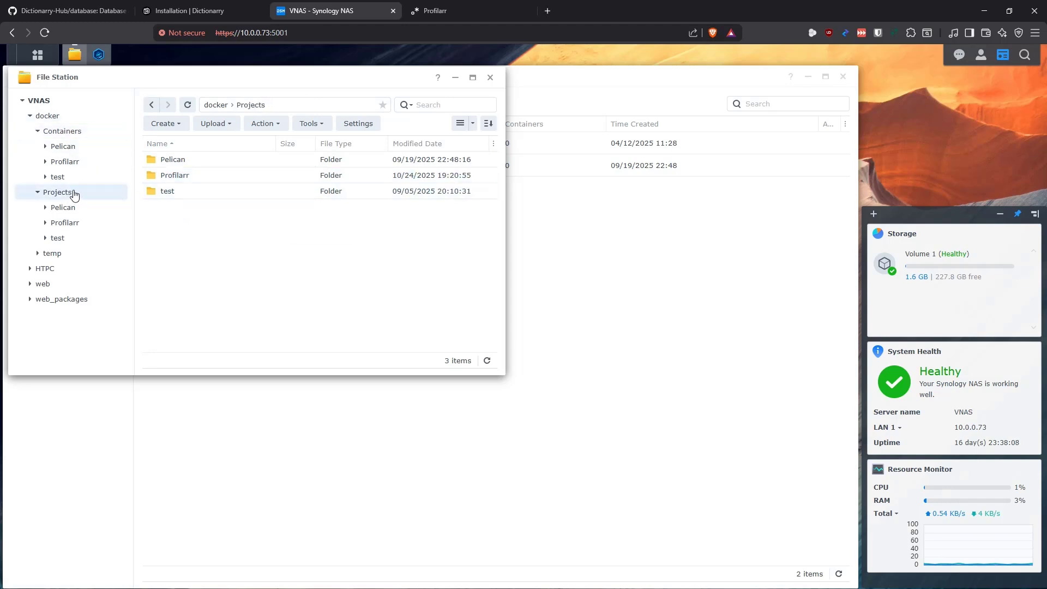
double_click(171, 177)
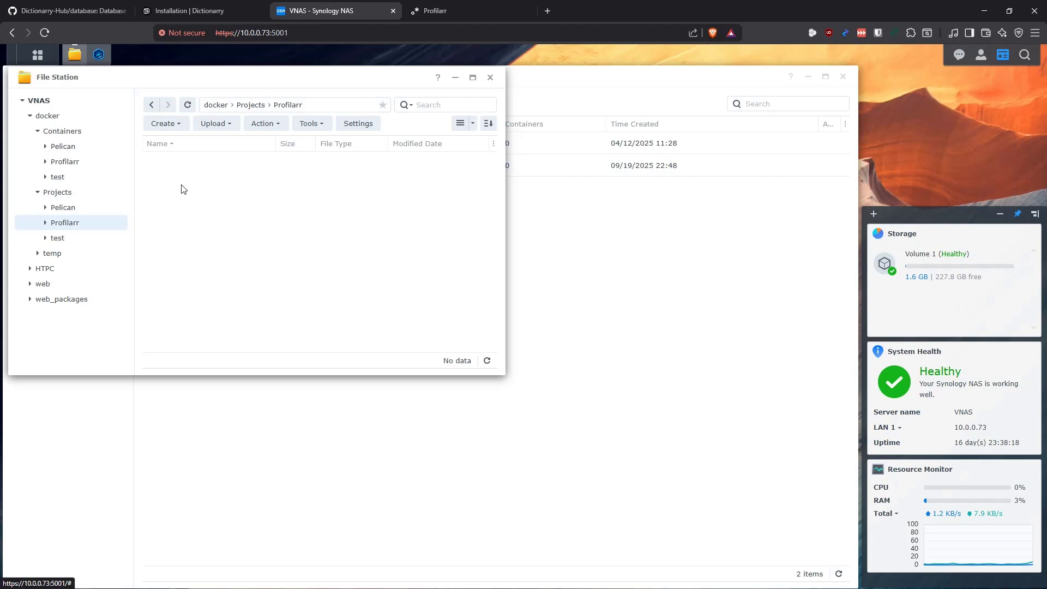
Start a new Container Manager project named profilarr with its path set to /docker/Projects/Profilarr
click(76, 60)
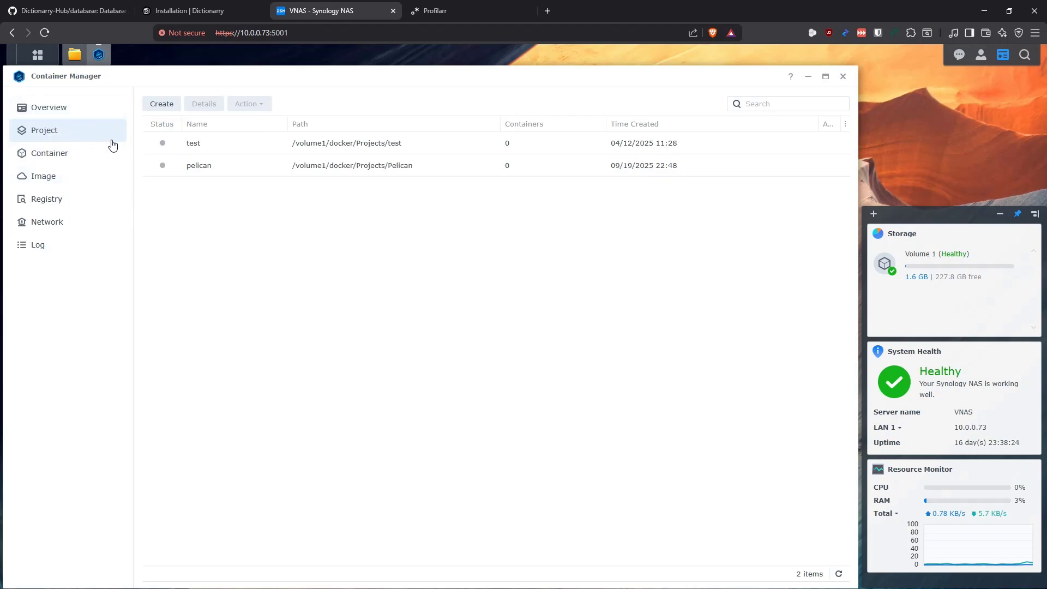
click(160, 104)
click(394, 244)
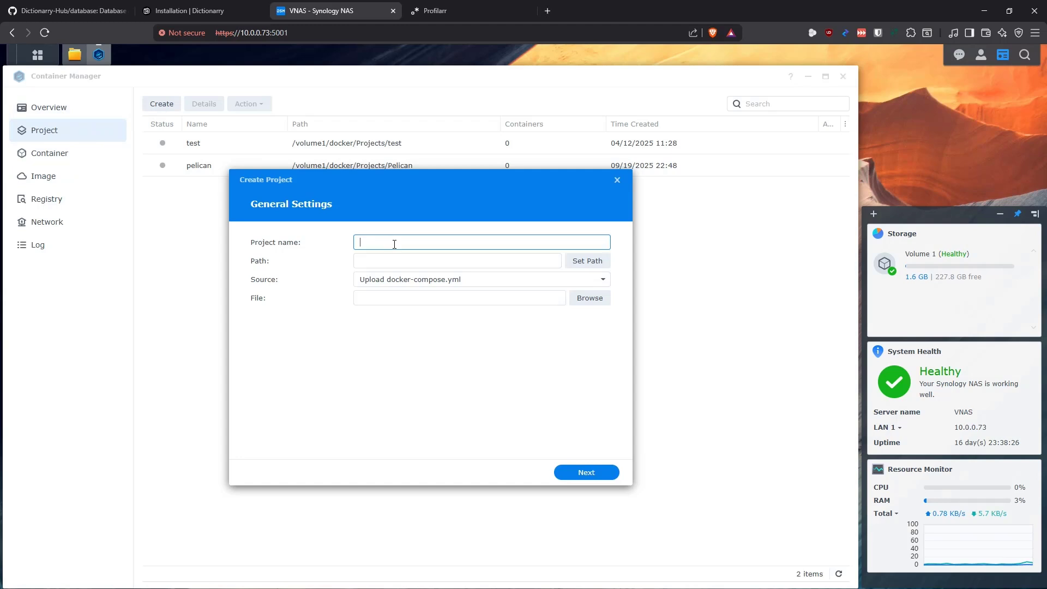
text(profilarr)
click(587, 261)
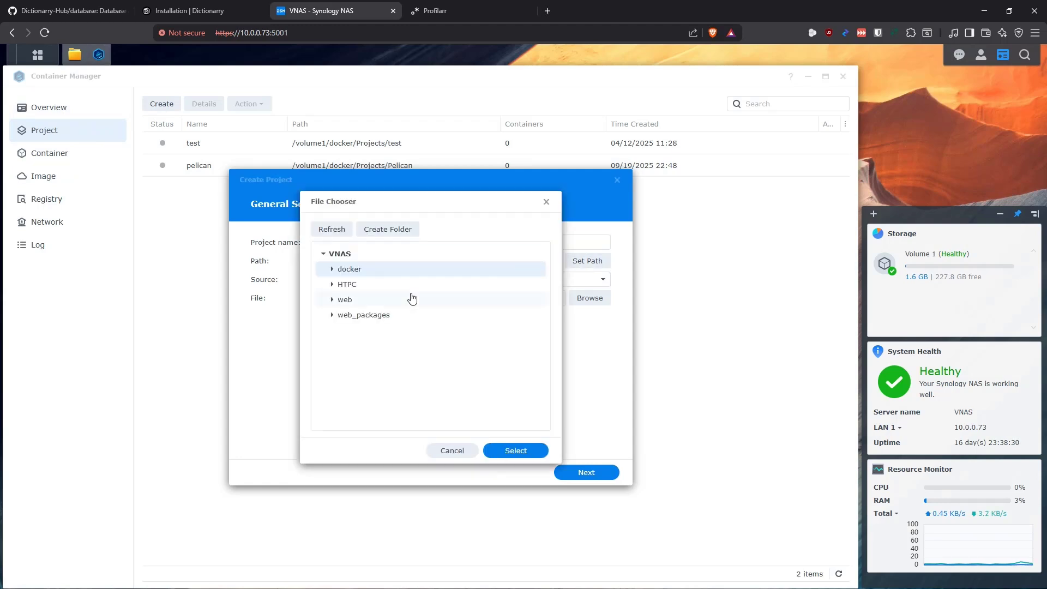
click(332, 269)
click(338, 301)
click(352, 331)
click(517, 450)
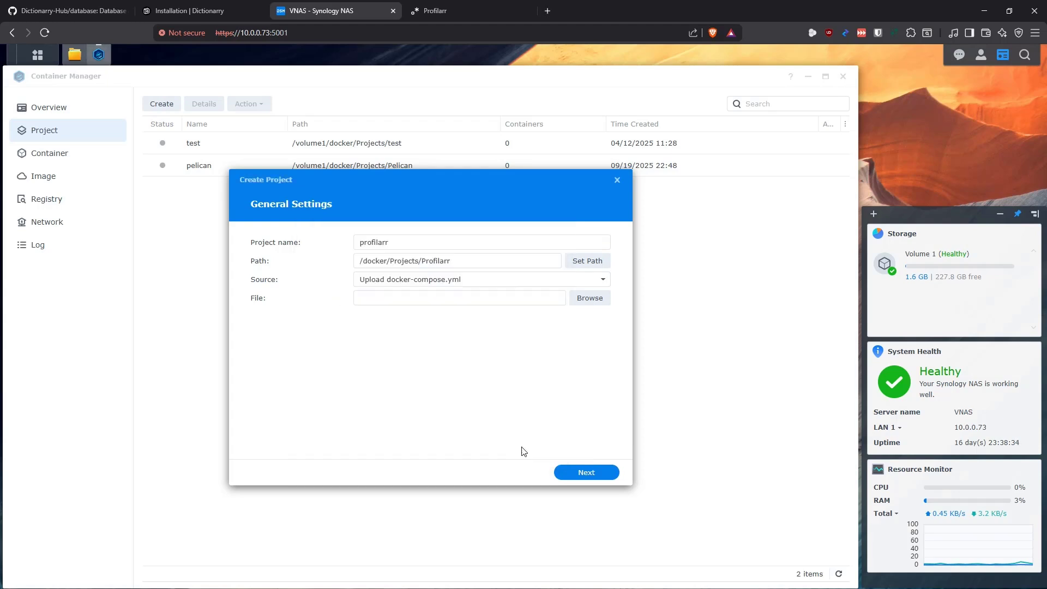
Set the source to Create docker-compose.yml and paste the santiagosayshey/profilarr:latest compose with port 6868:6868 and /volume1/docker/Containers/Profilarr mapped to /config
click(453, 281)
click(431, 312)
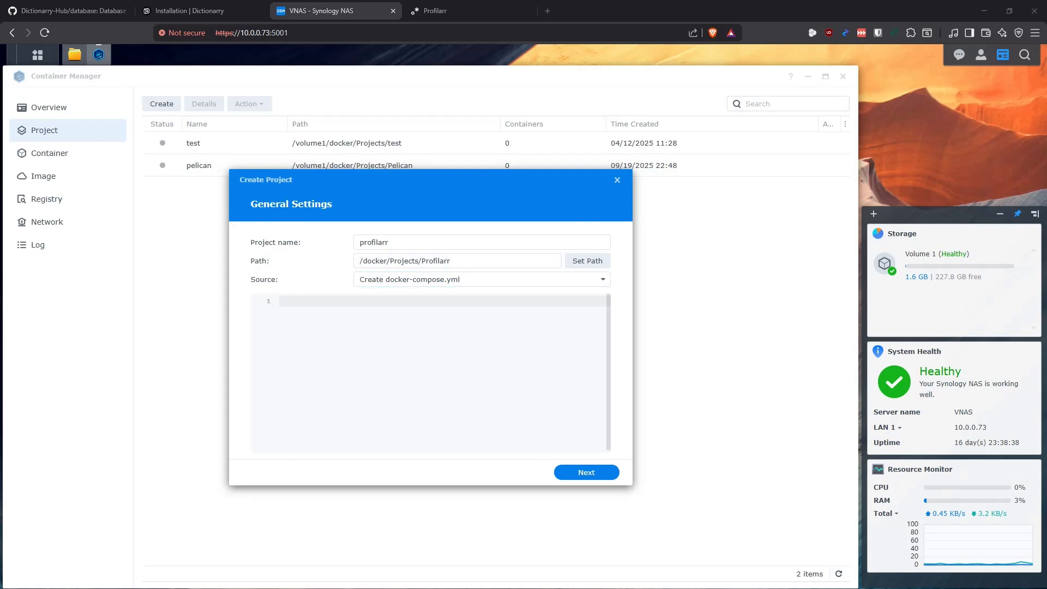
click(430, 421)
key(ctrl+v)
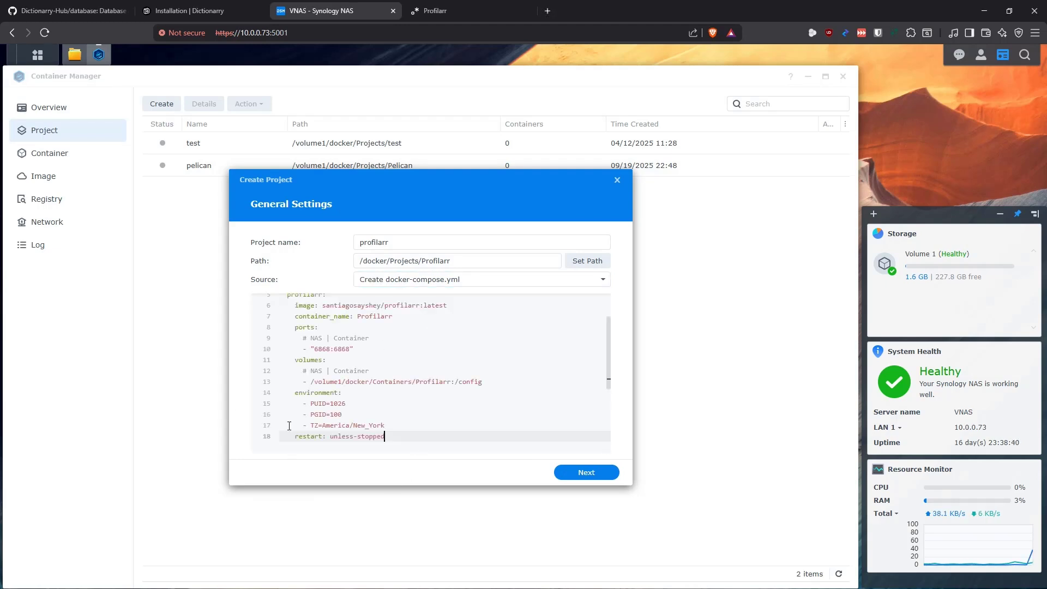
Finish creating the profilarr project without starting it once it is created
click(593, 475)
click(593, 476)
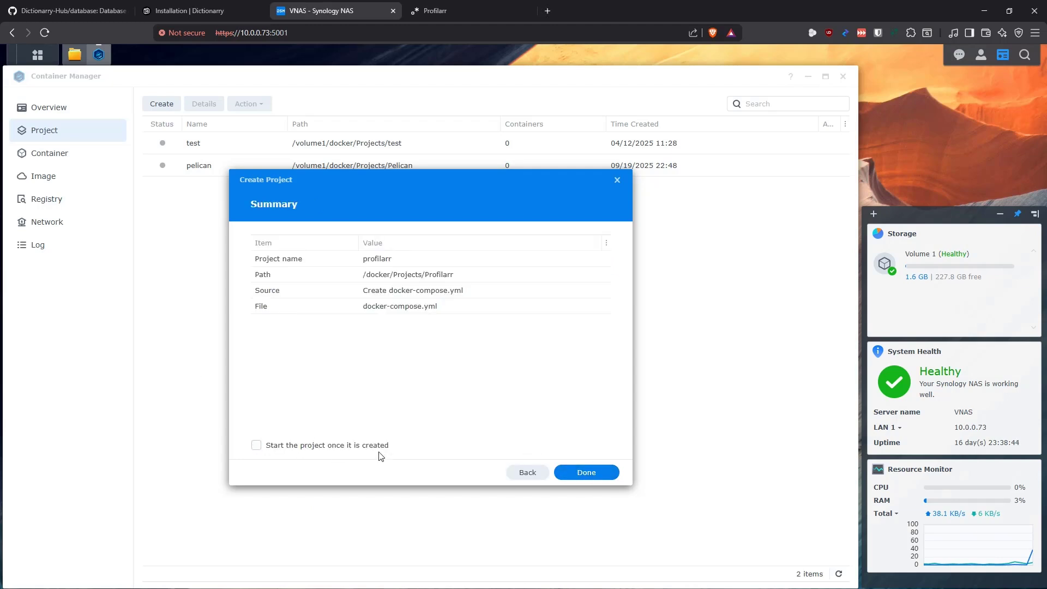
click(603, 476)
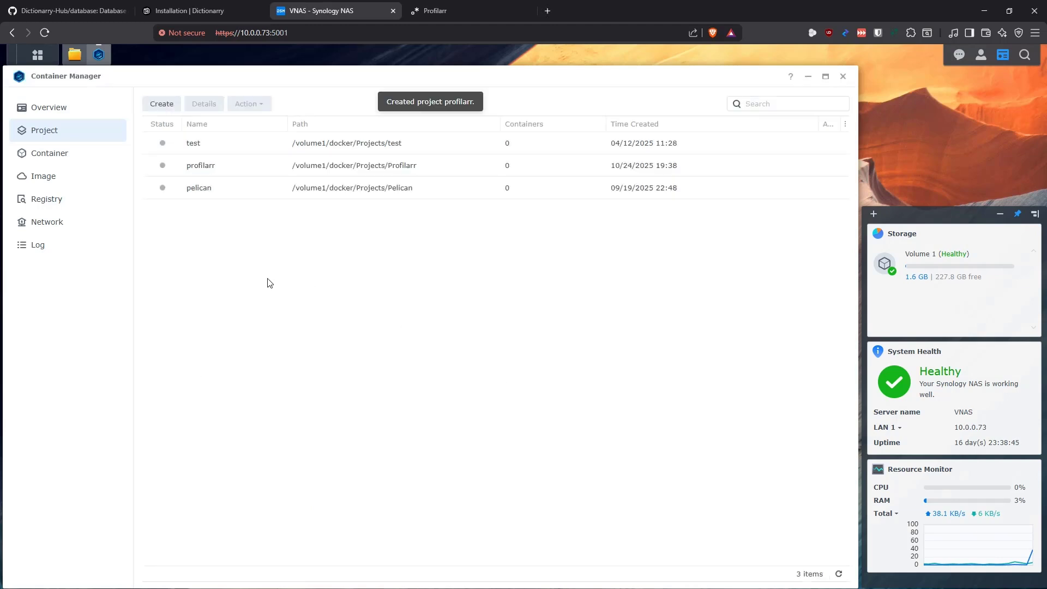
Open the YAML configuration of the profilarr project
click(201, 165)
click(273, 140)
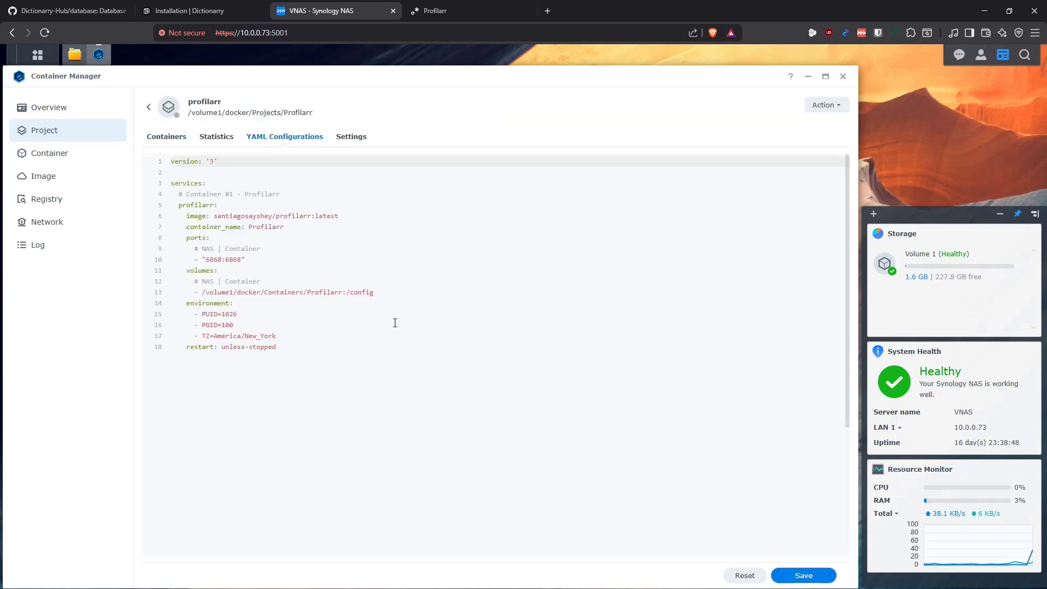
Review the image, container name, port mapping and config volume lines in the profilarr compose configuration
drag(279, 194, 175, 194)
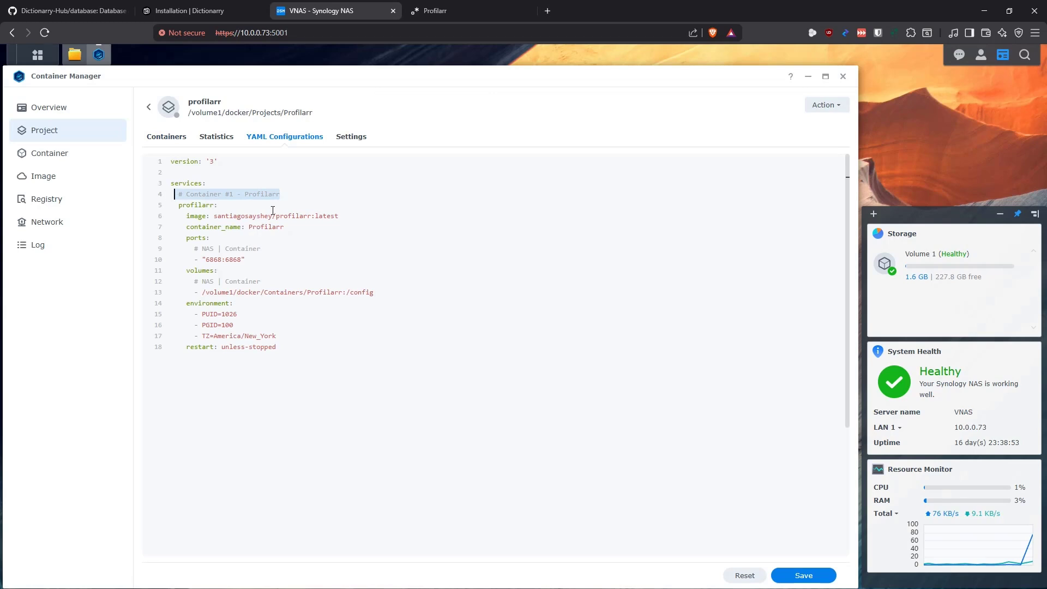
click(288, 193)
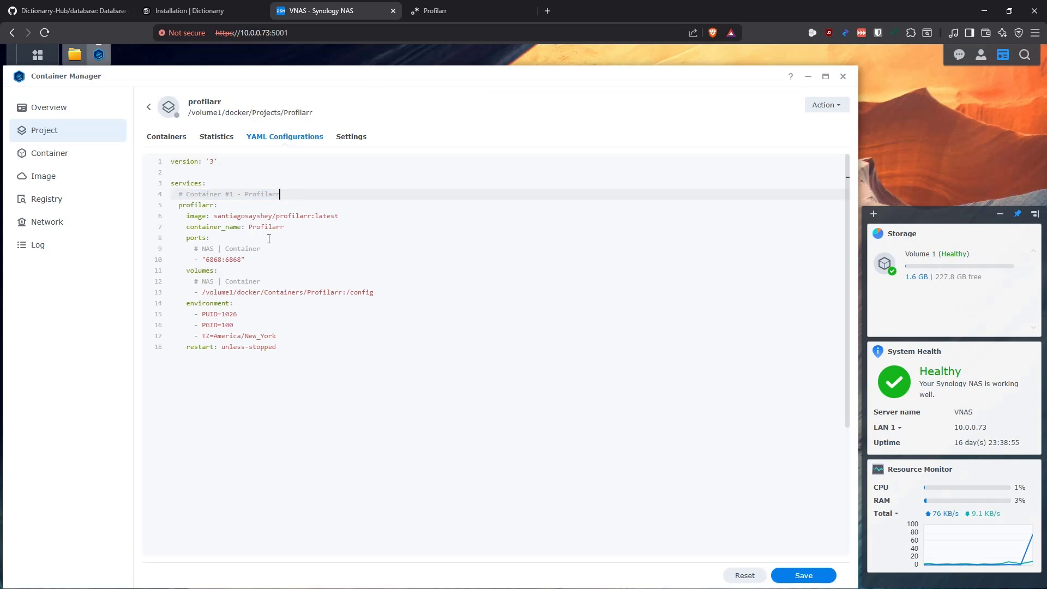
drag(273, 216, 214, 217)
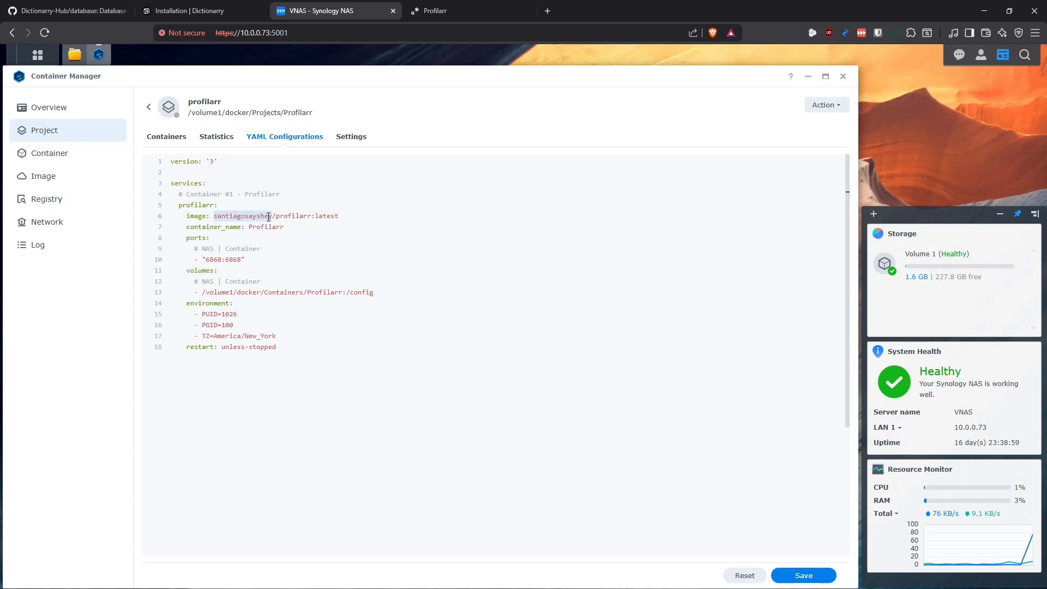
drag(311, 216, 249, 227)
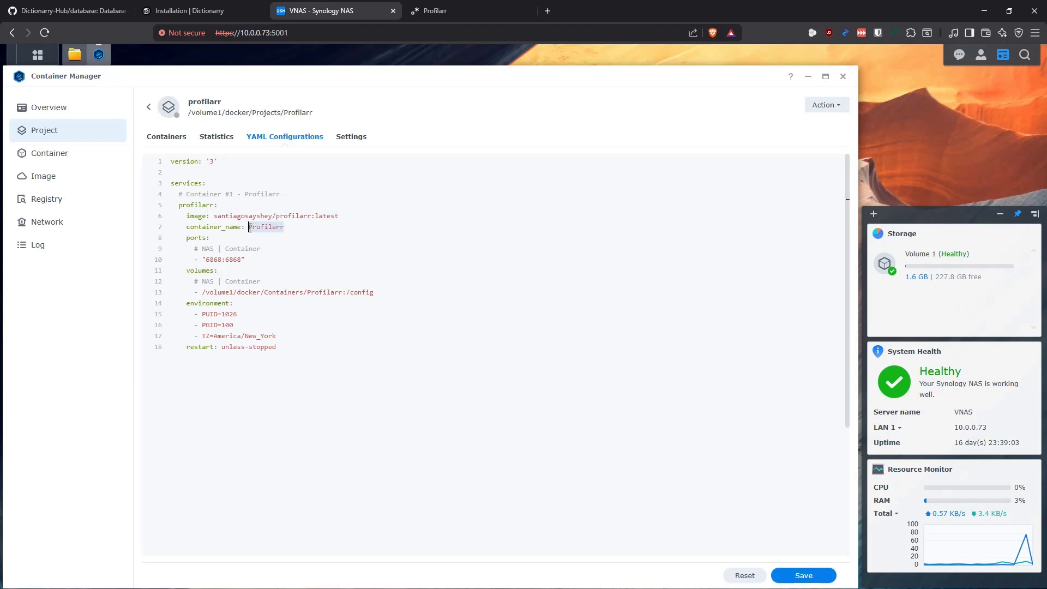
click(198, 238)
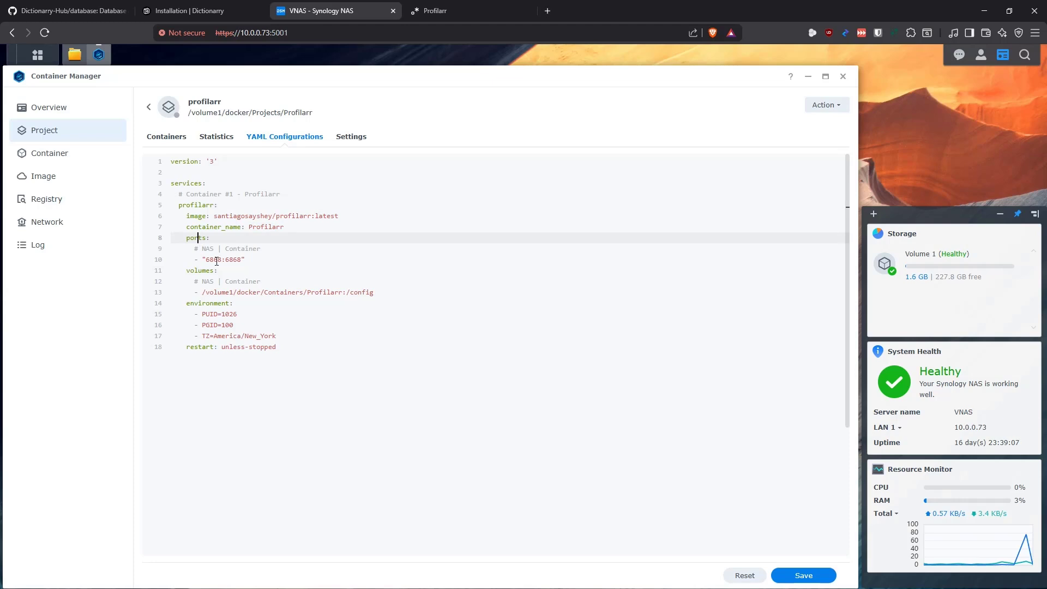
drag(206, 260, 221, 259)
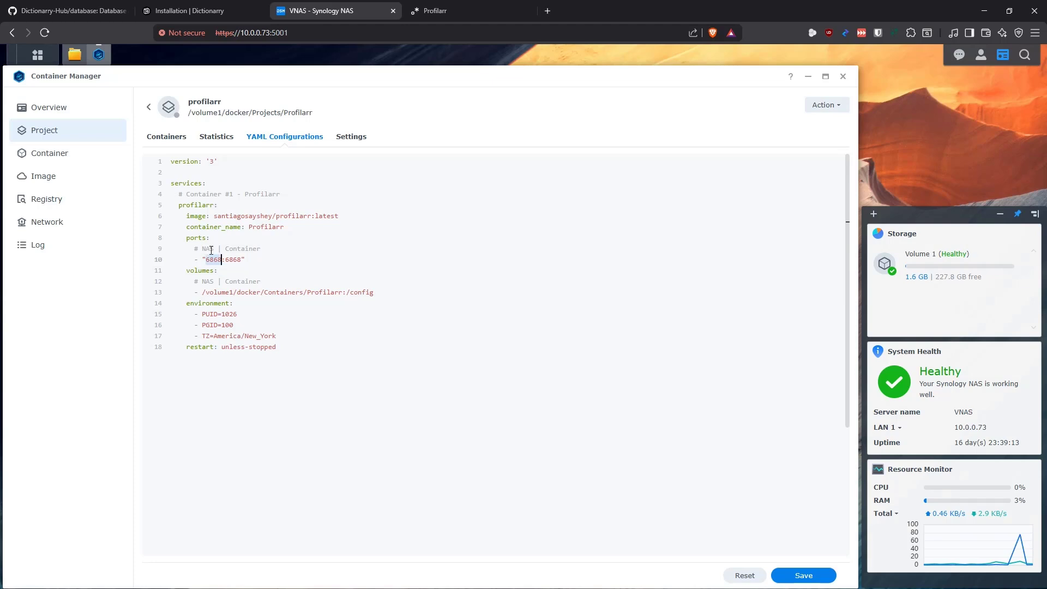
click(223, 259)
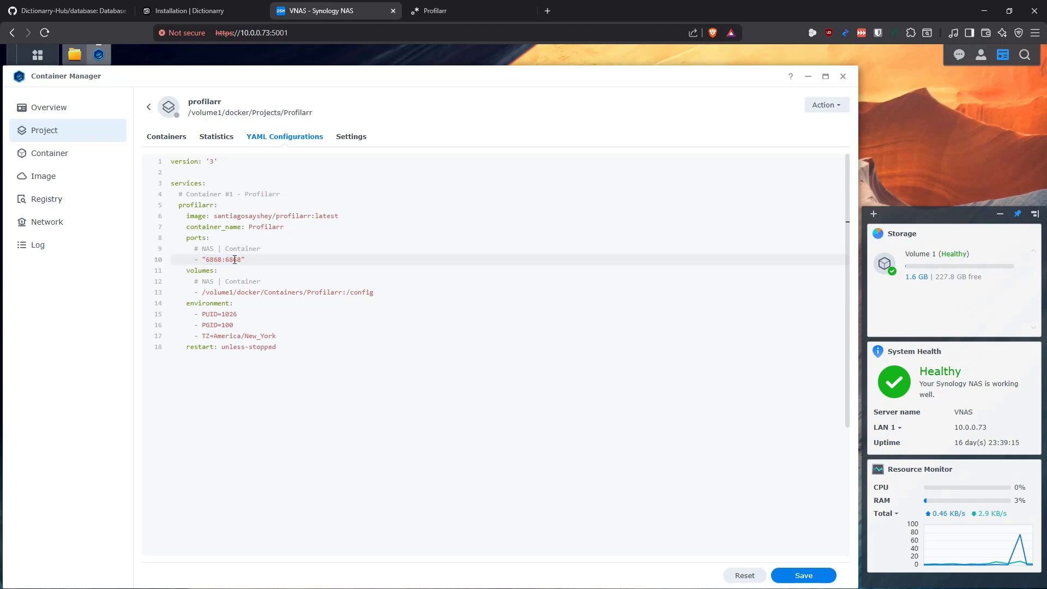
key(End)
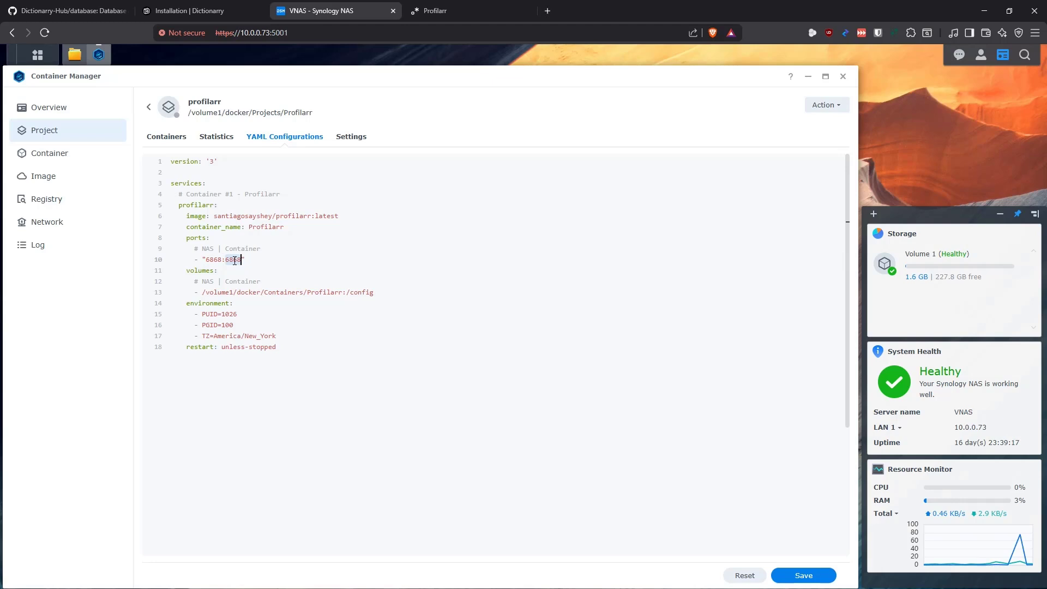
scroll(272, 295, down, 1)
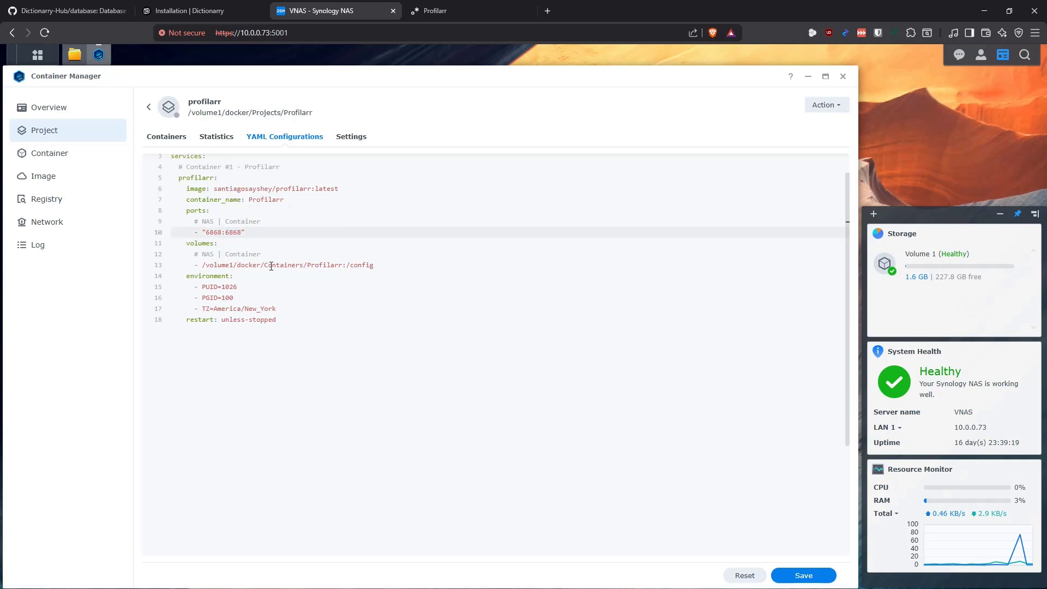
drag(343, 265, 202, 265)
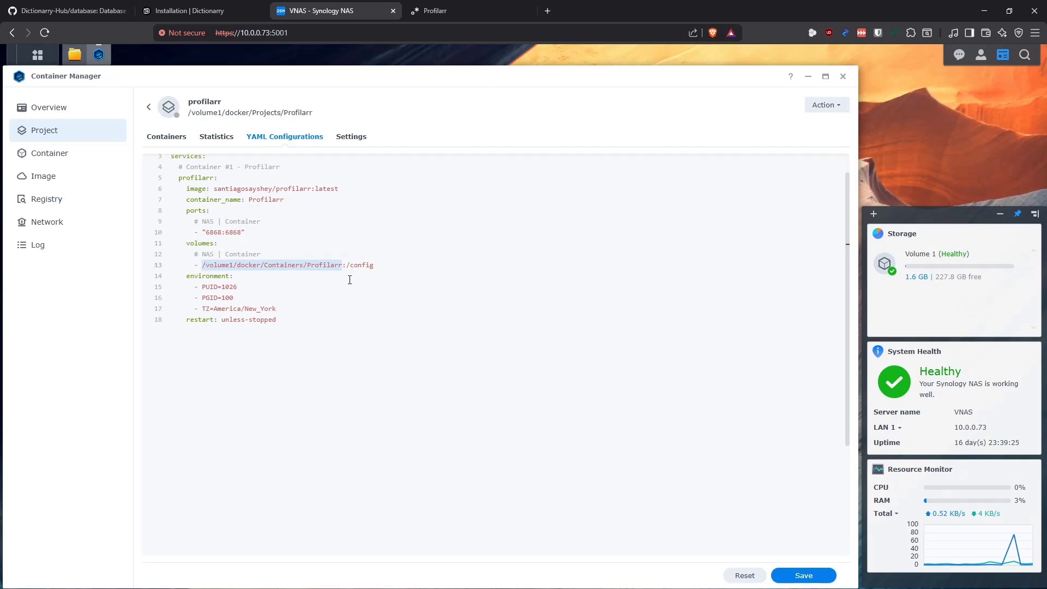
drag(379, 265, 346, 265)
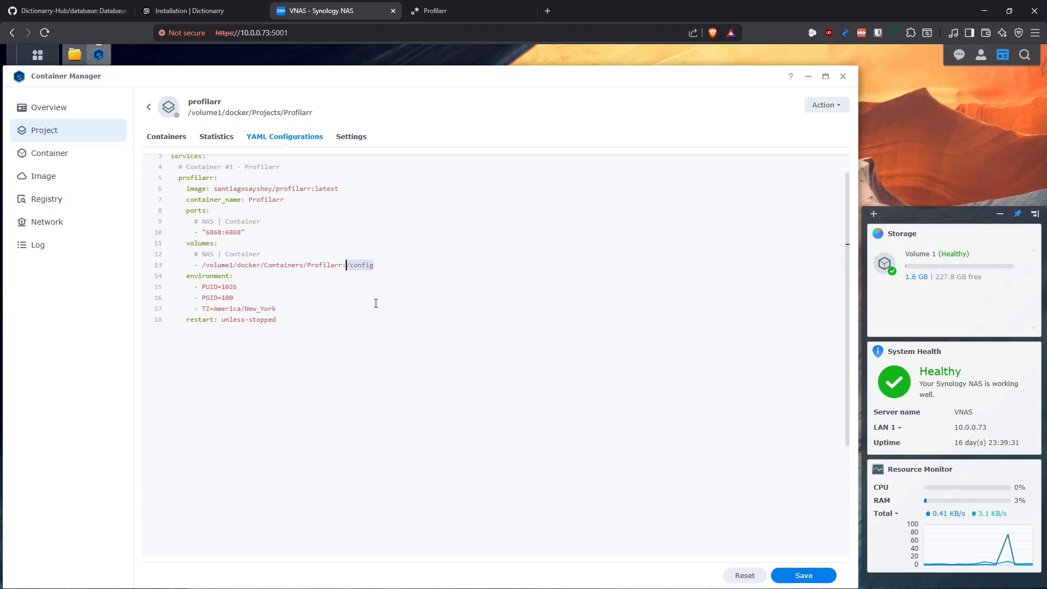
Review the PUID, PGID and time zone environment variables and the restart policy in the compose configuration
click(246, 287)
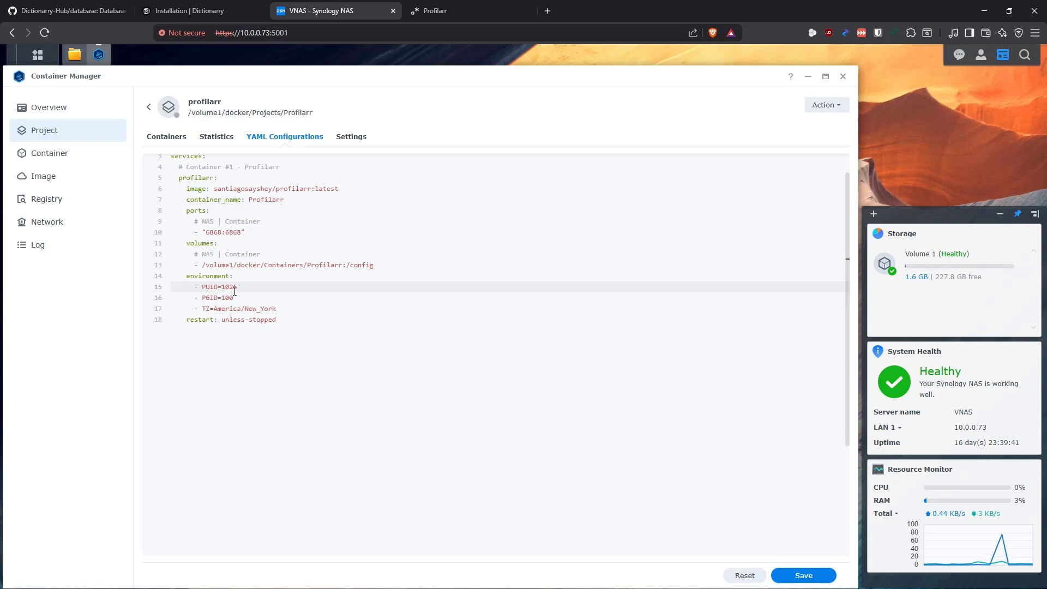
drag(221, 285, 239, 286)
click(243, 286)
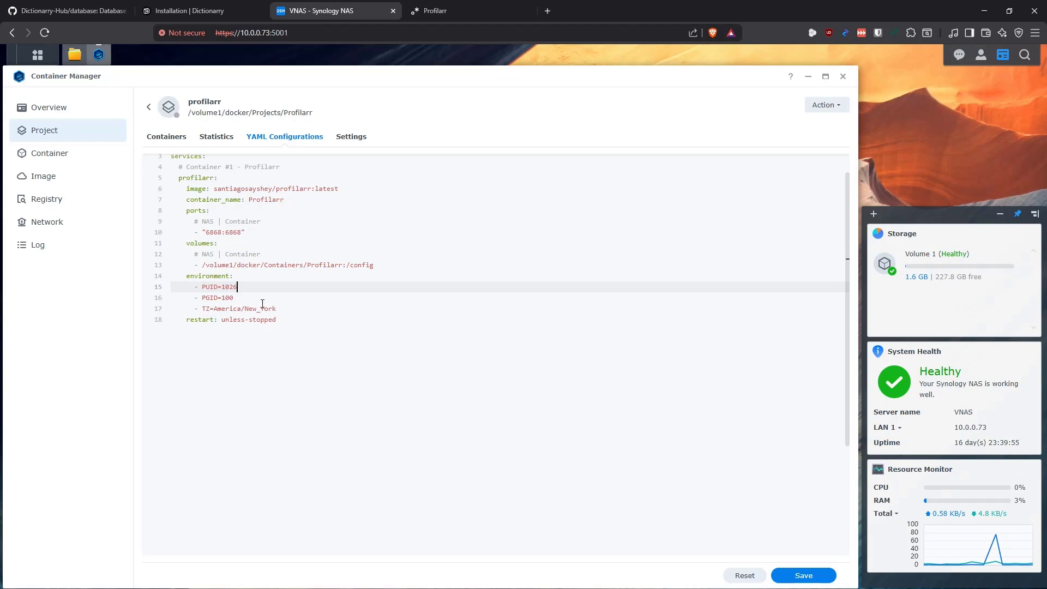
click(233, 297)
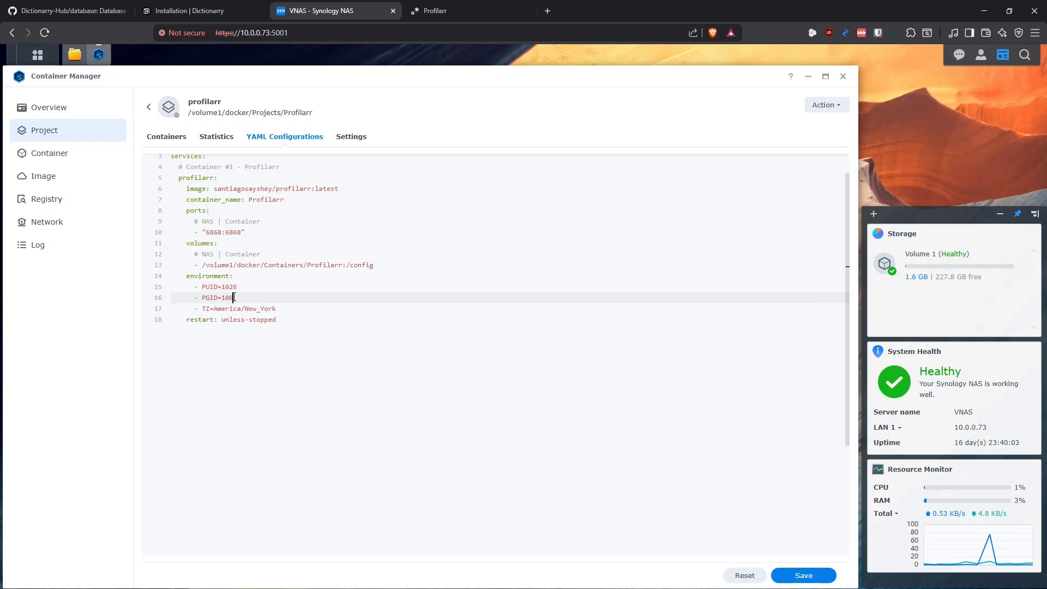
drag(277, 309, 202, 309)
click(276, 308)
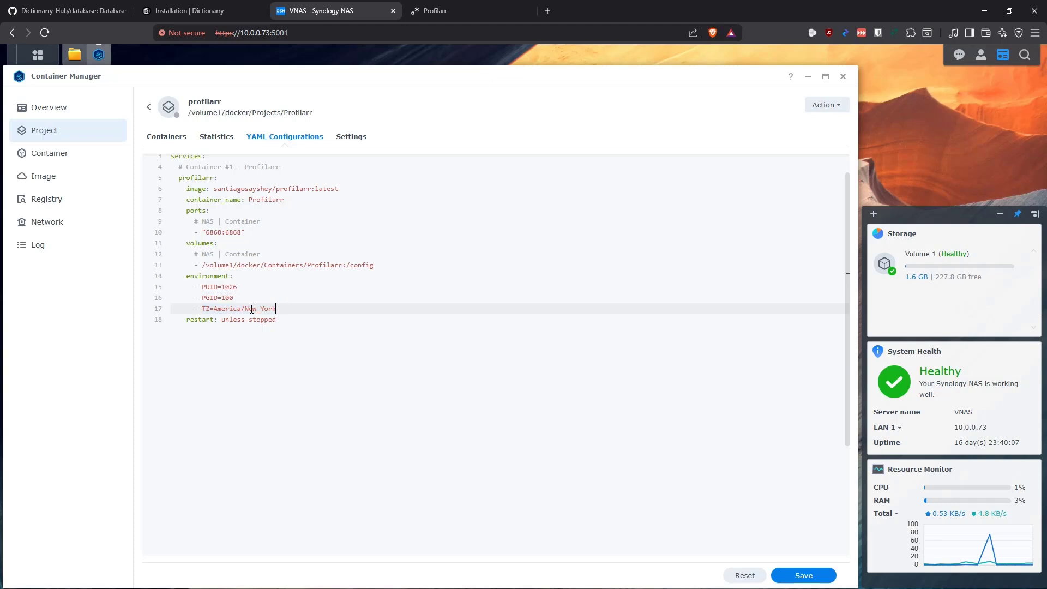
drag(285, 320, 186, 317)
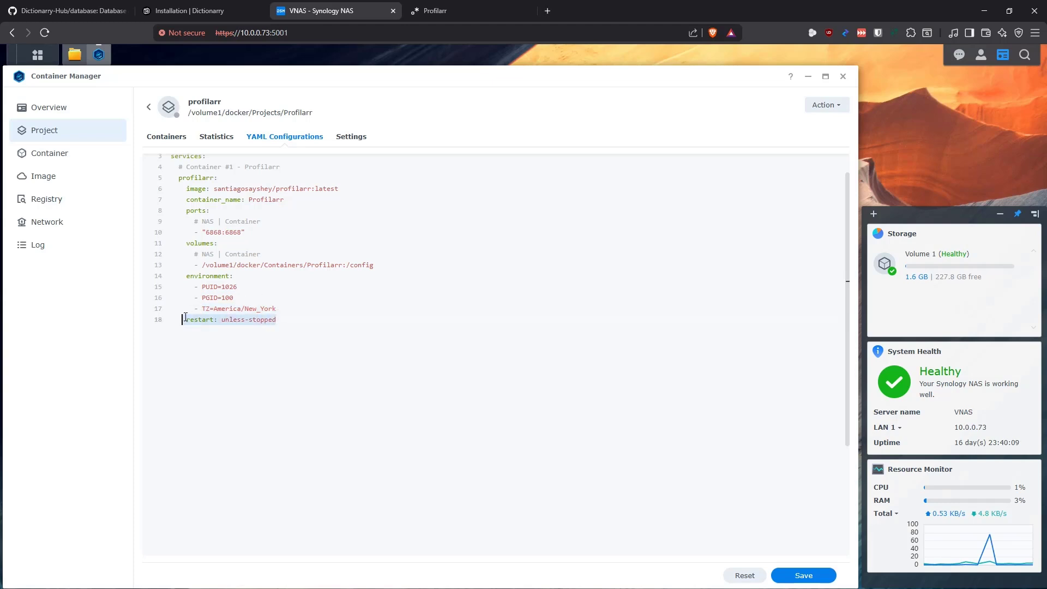
click(275, 340)
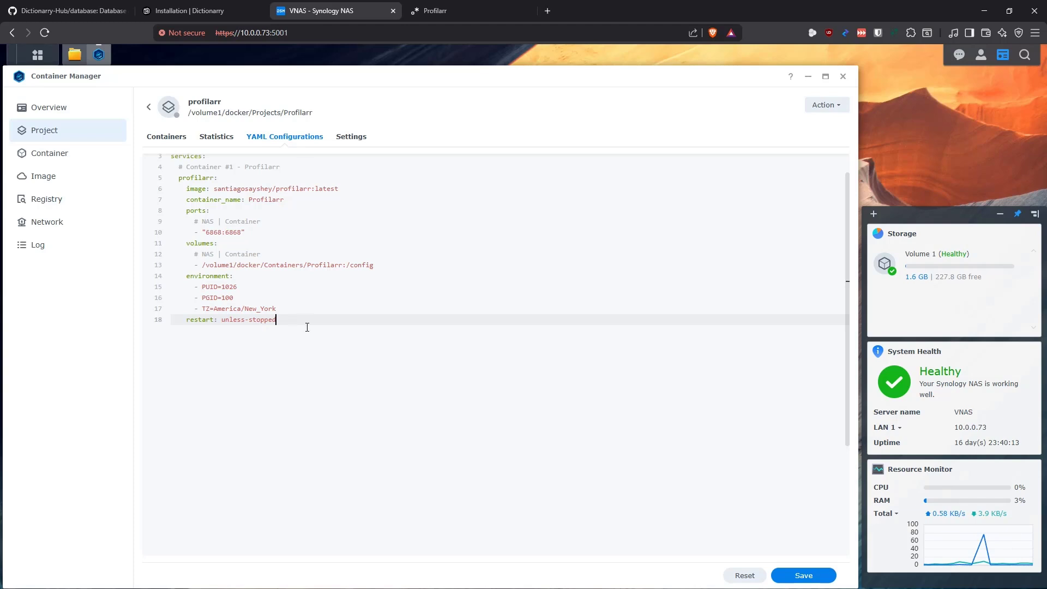
scroll(316, 326, up, 1)
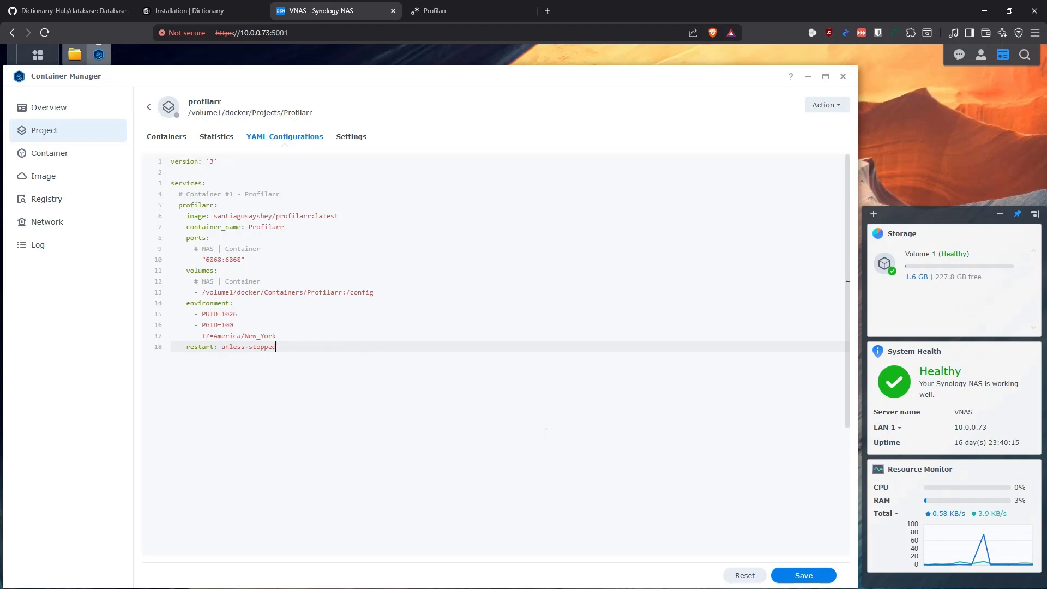
Save the YAML configuration, build the profilarr project and close the build terminal
click(801, 575)
click(826, 104)
click(823, 124)
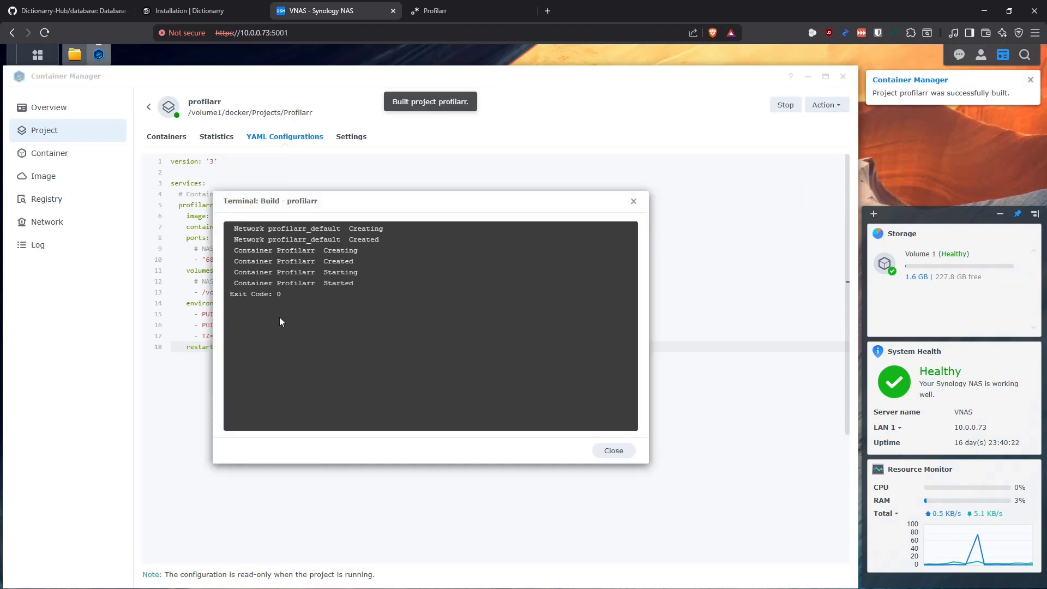
click(614, 451)
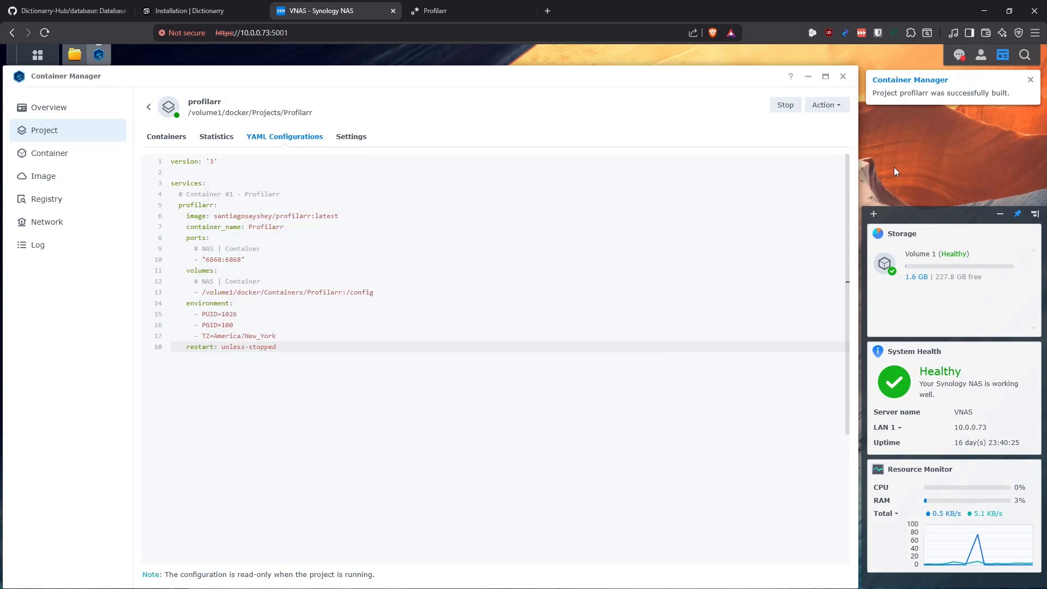
Clear all DSM notifications and close the notification list
click(959, 55)
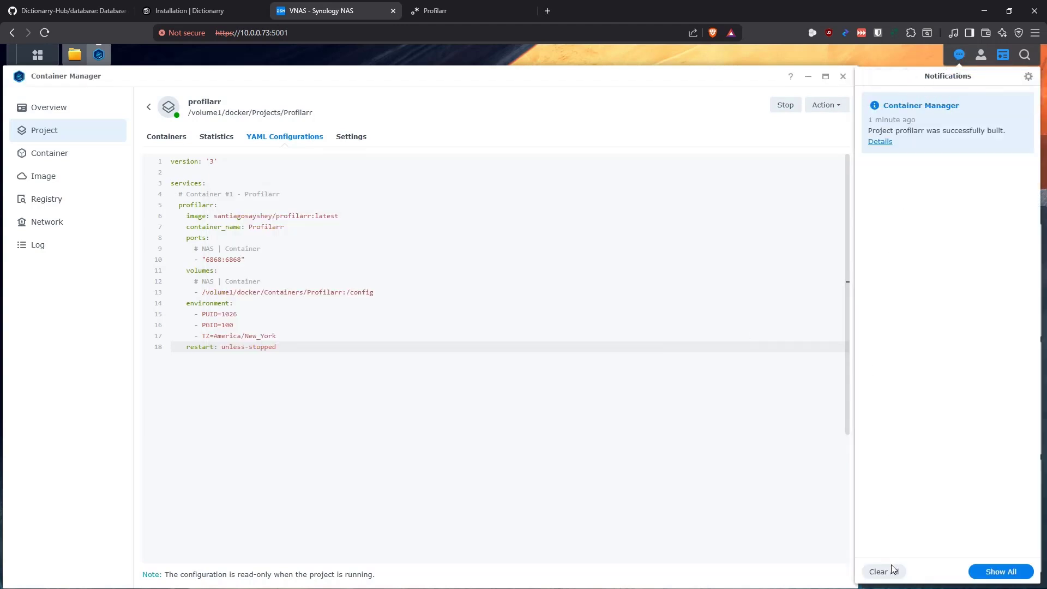
click(883, 571)
click(643, 330)
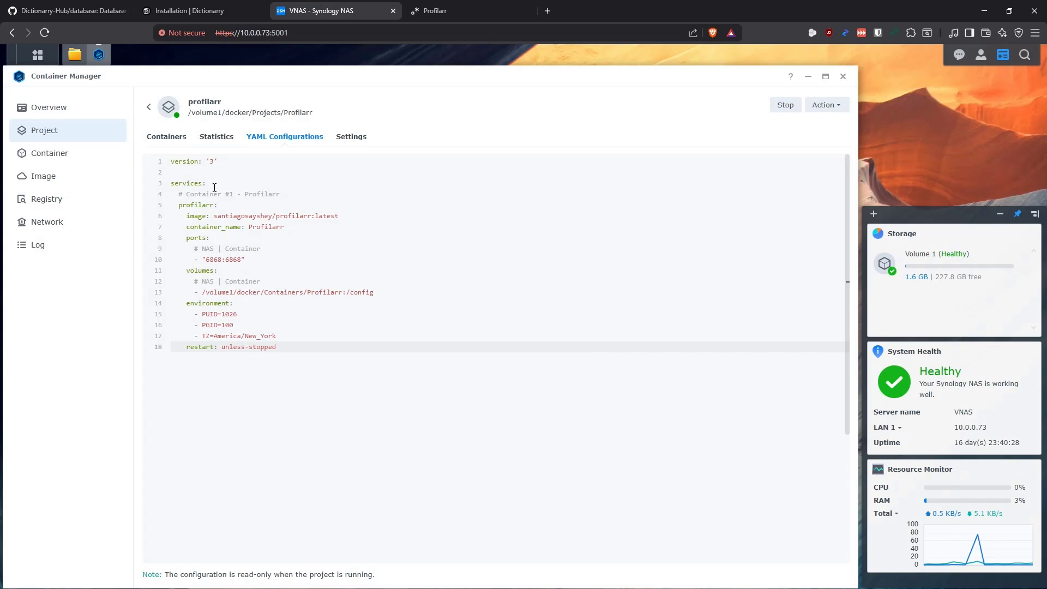
Examine the Profilarr container's startup log for the listening address and its general details for the mapped port
click(166, 136)
click(206, 187)
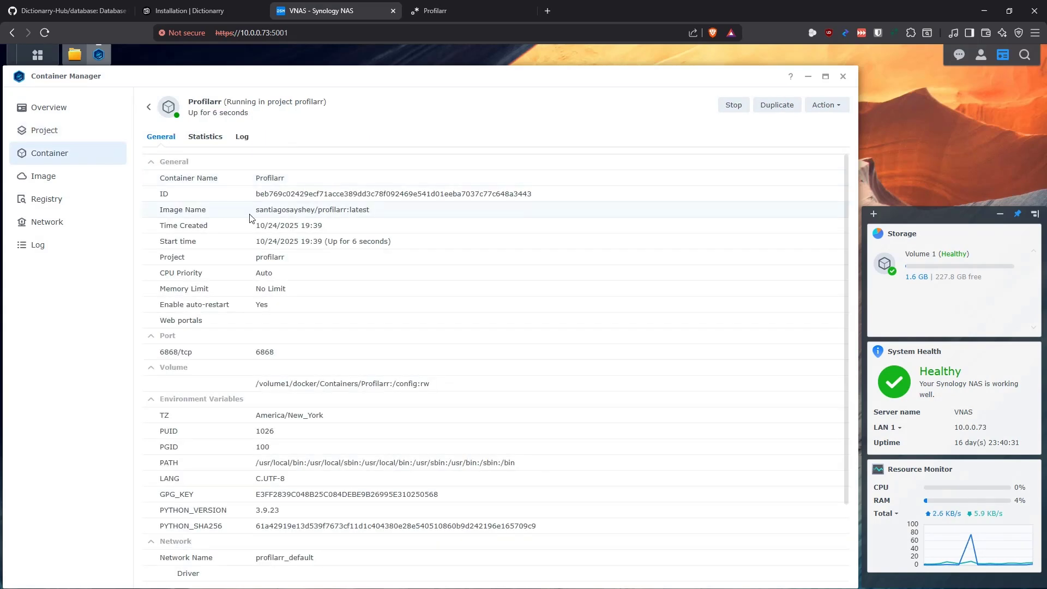
click(242, 136)
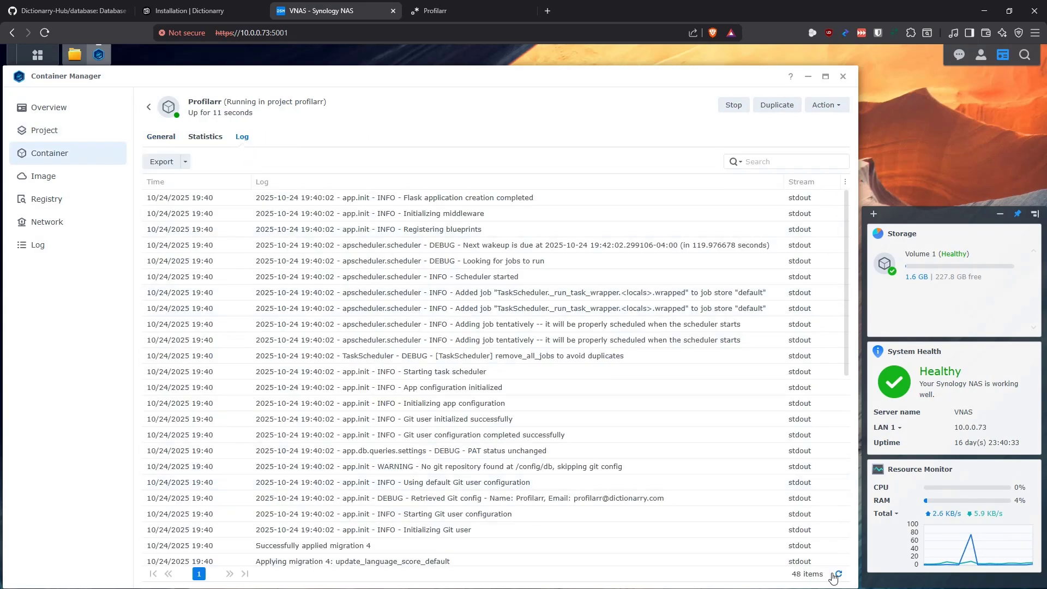
scroll(502, 433, down, 1)
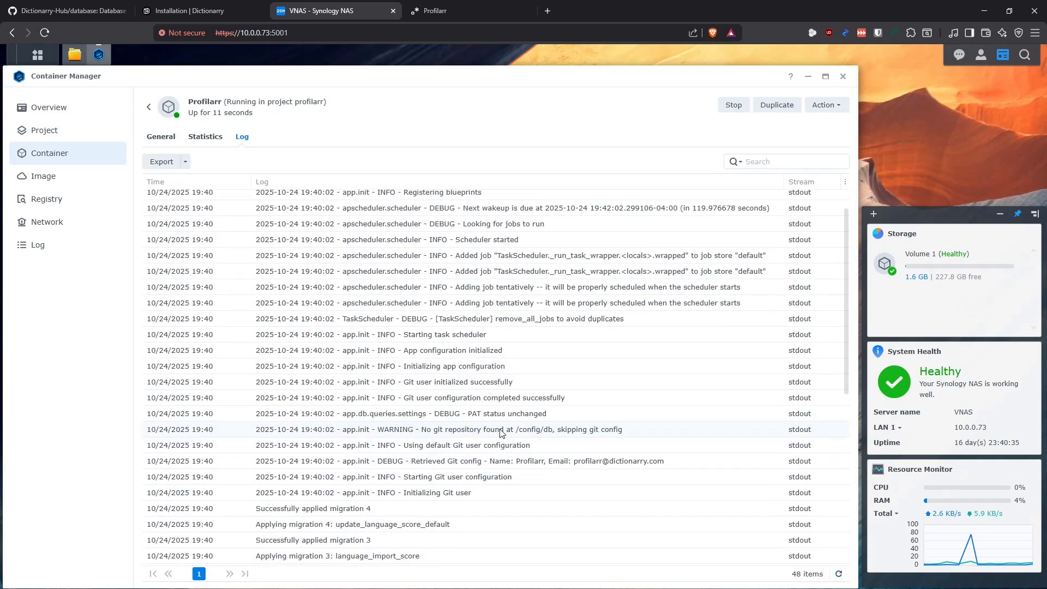
scroll(502, 433, down, 6)
triple_click(500, 495)
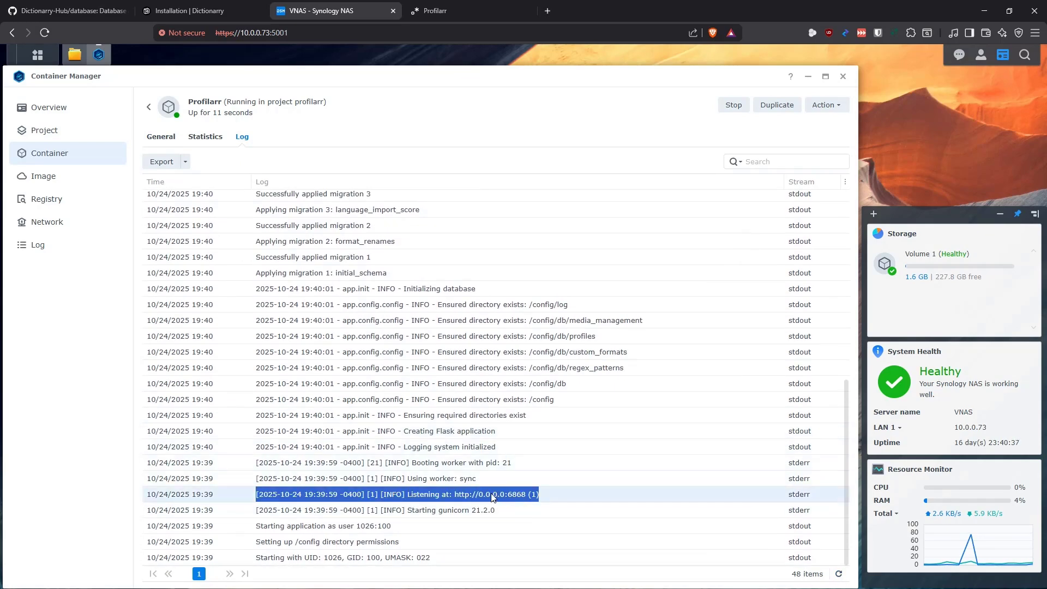
scroll(499, 496, up, 7)
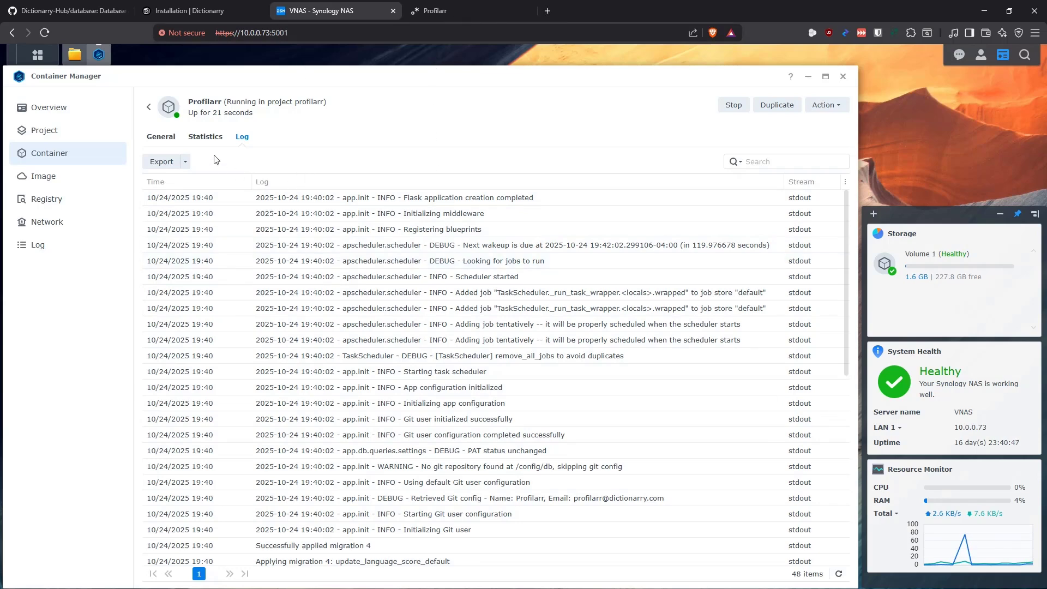
click(162, 137)
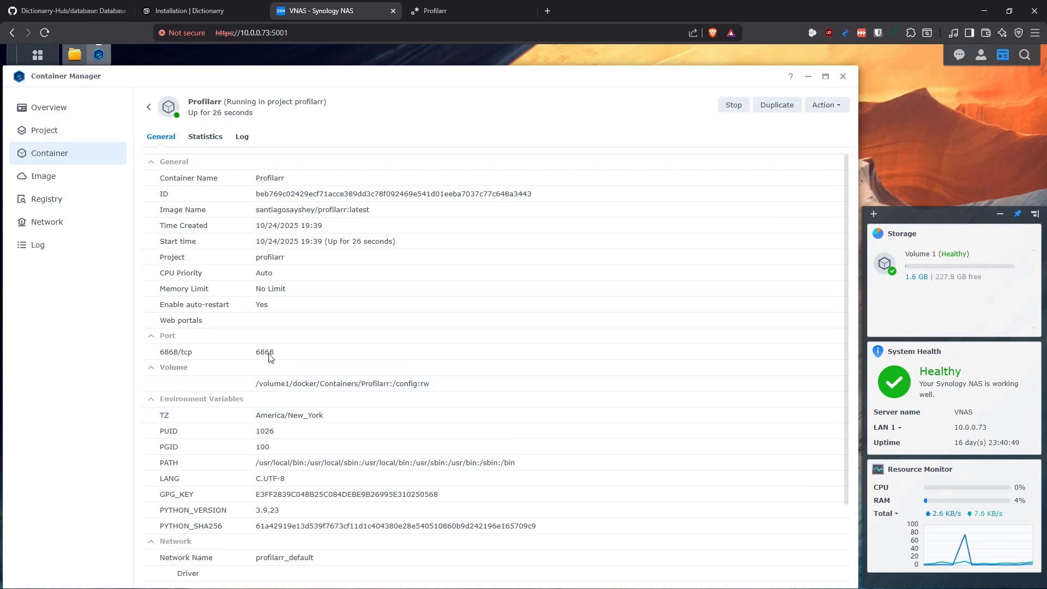
click(148, 107)
click(457, 14)
drag(285, 33, 374, 49)
key(BackSpace)
key(Return)
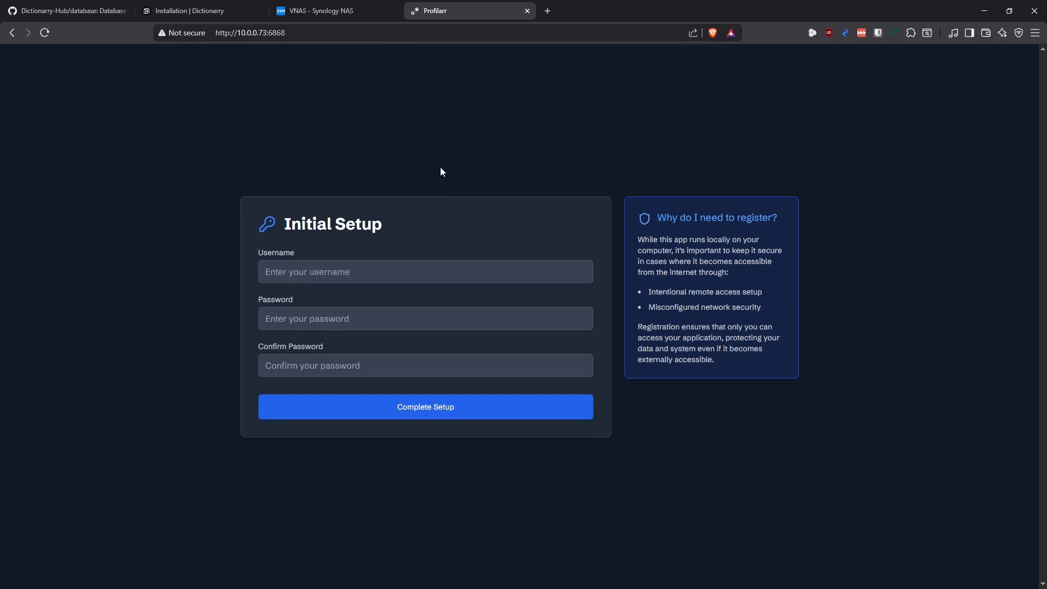
Complete Profilarr's initial setup with the username profilarr and a confirmed account password, dismissing the browser's offer to save the password
click(415, 275)
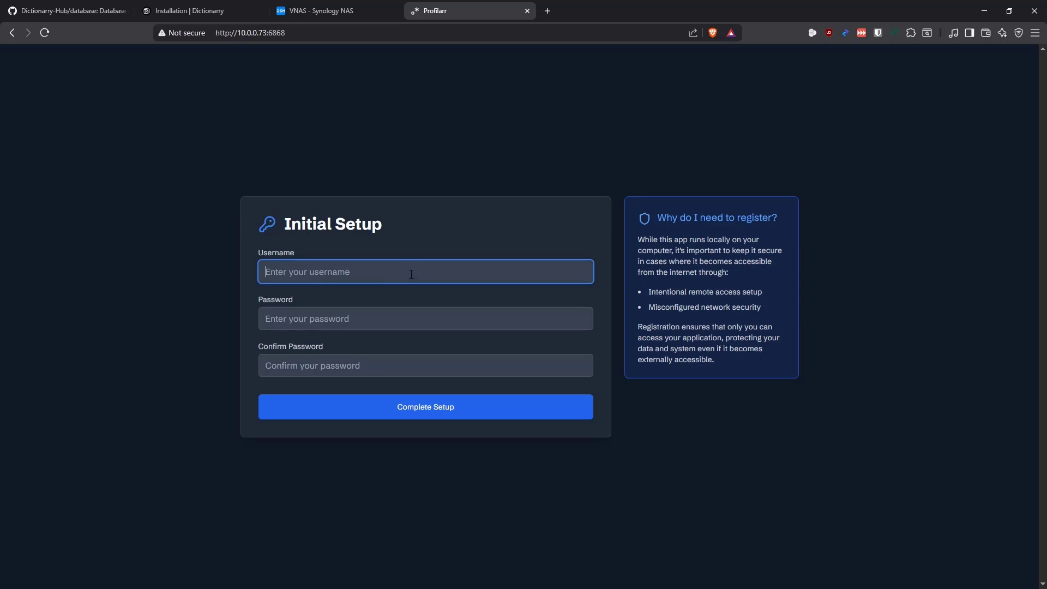
text(profi)
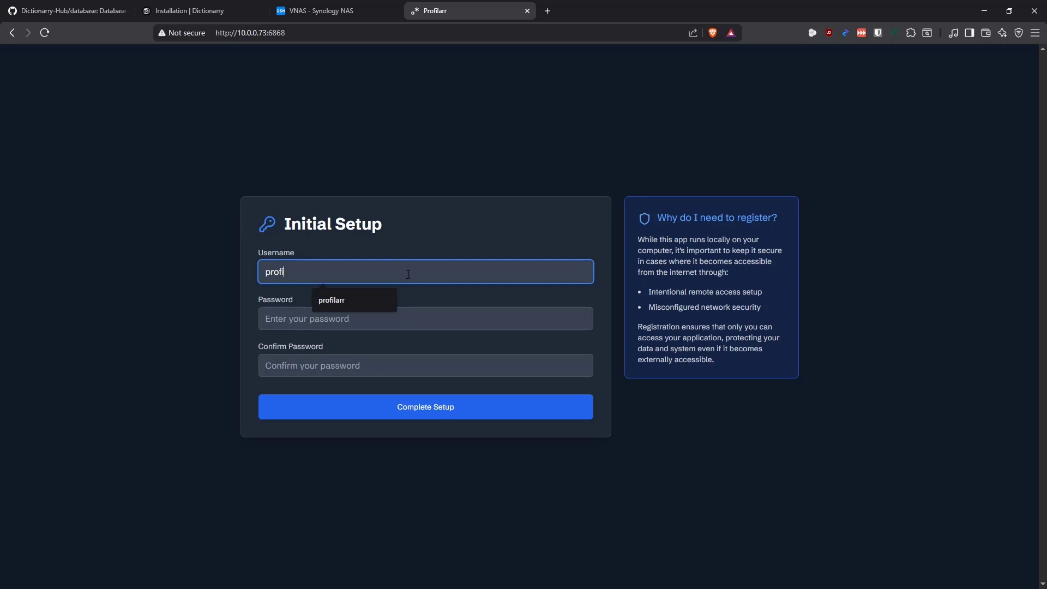
click(375, 299)
key(ctrl+a)
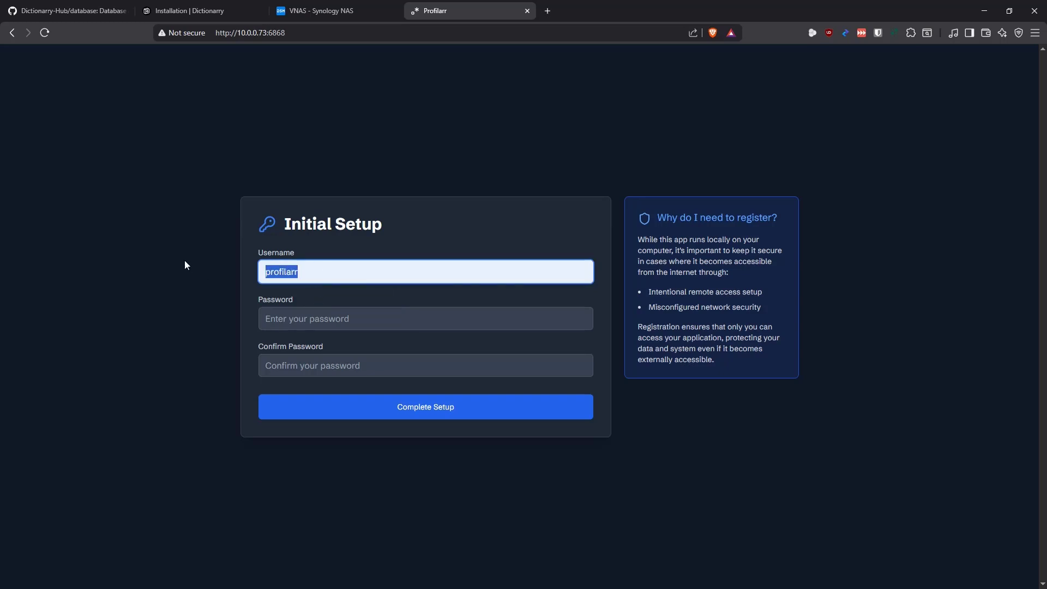
click(324, 323)
key(ctrl+v)
click(333, 371)
key(ctrl+v)
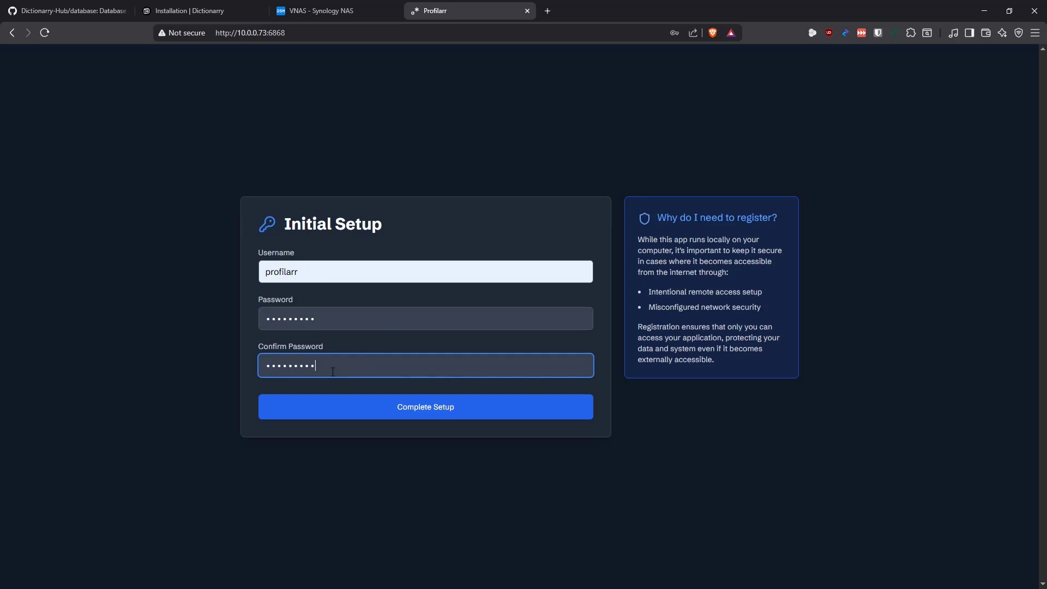
click(423, 406)
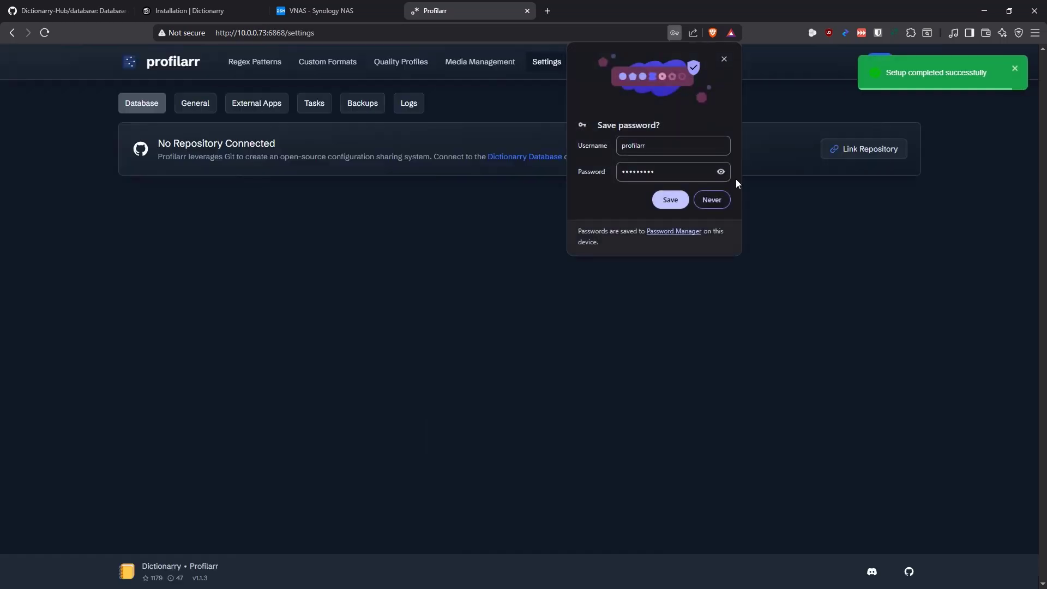
click(724, 58)
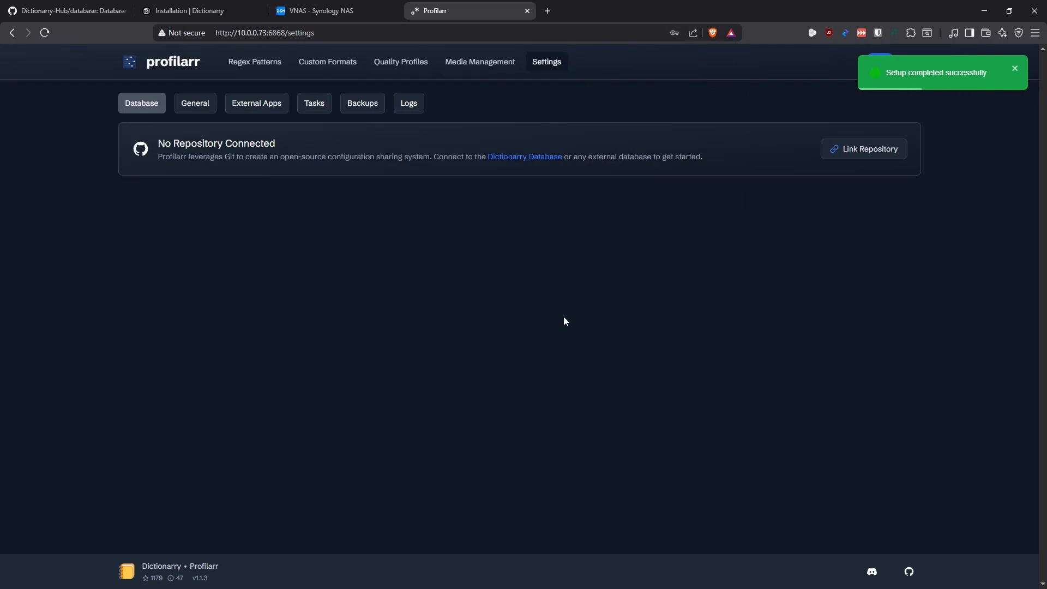
Look through Profilarr's General, External Apps, Tasks, Backups and Logs settings
click(195, 108)
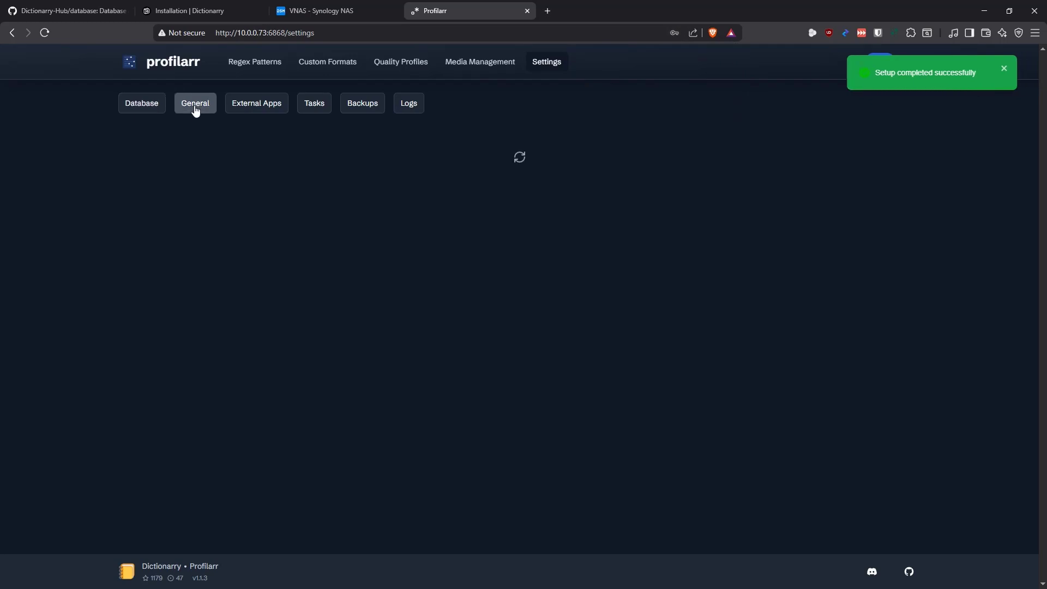
click(257, 109)
click(316, 109)
click(357, 109)
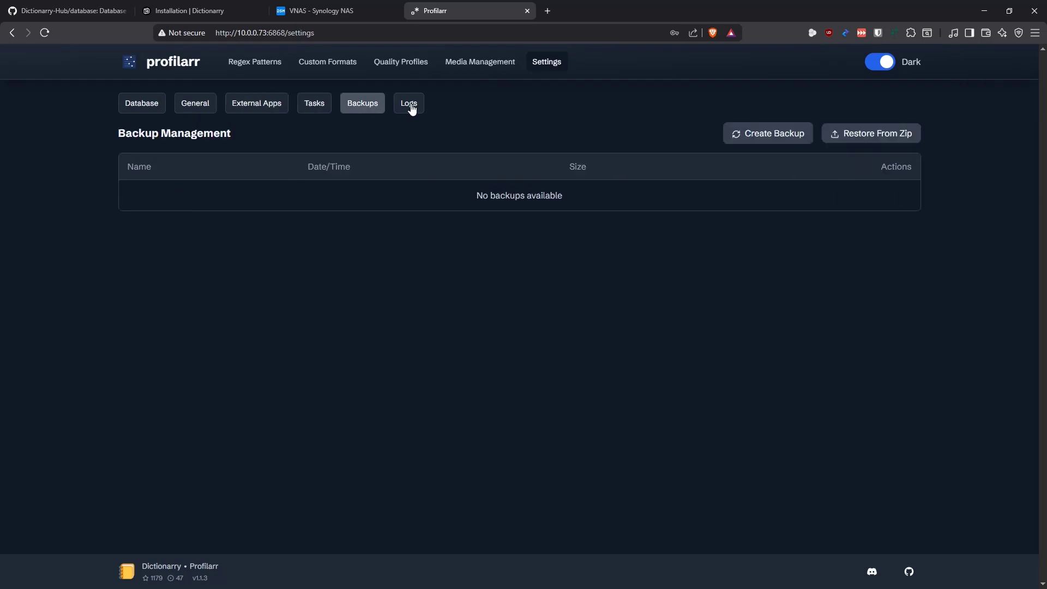
click(410, 106)
Look through the Regex Patterns, Custom Formats, Quality Profiles and Media Management pages before any database is linked
click(256, 71)
click(321, 65)
click(408, 65)
click(472, 66)
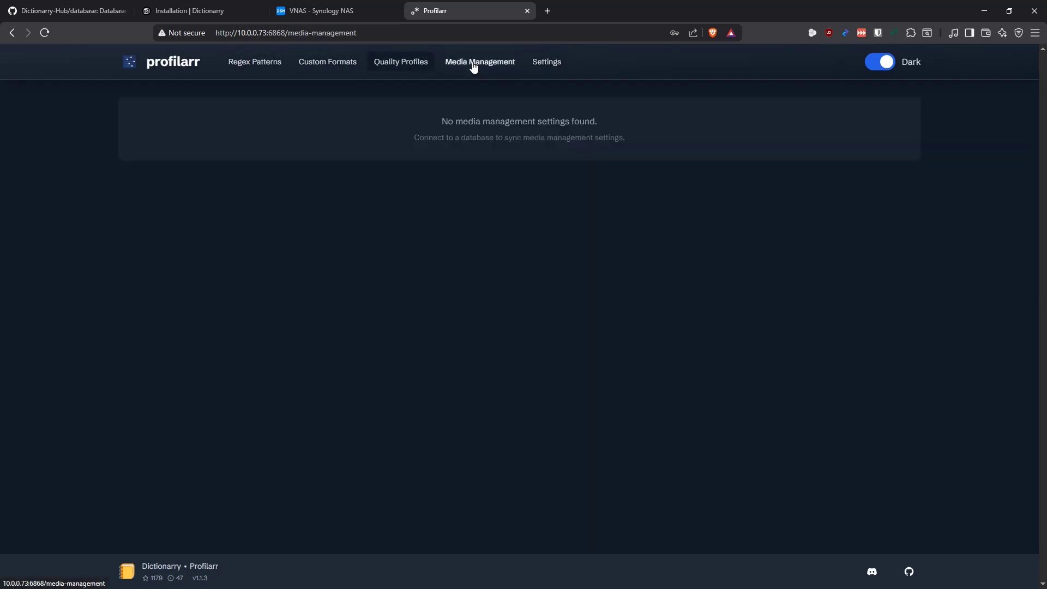
click(547, 63)
click(263, 69)
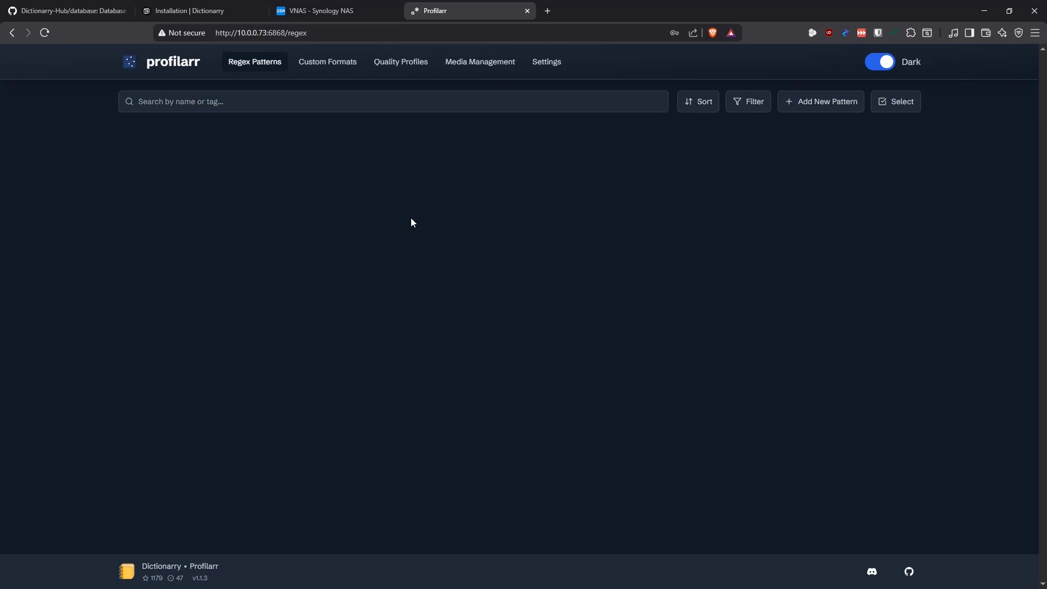
click(91, 12)
click(316, 38)
click(328, 37)
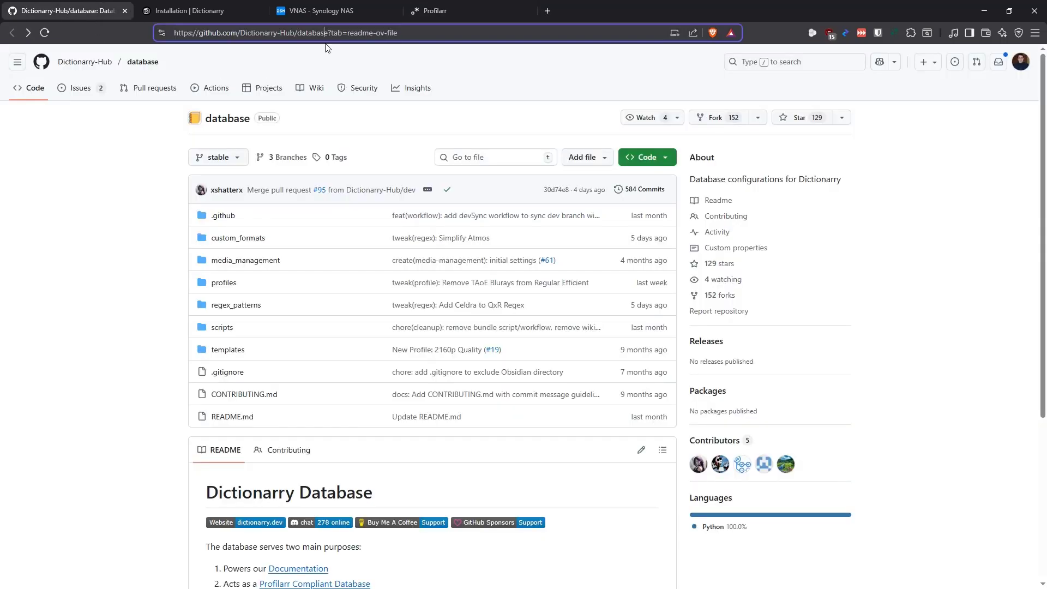
drag(326, 32, 173, 33)
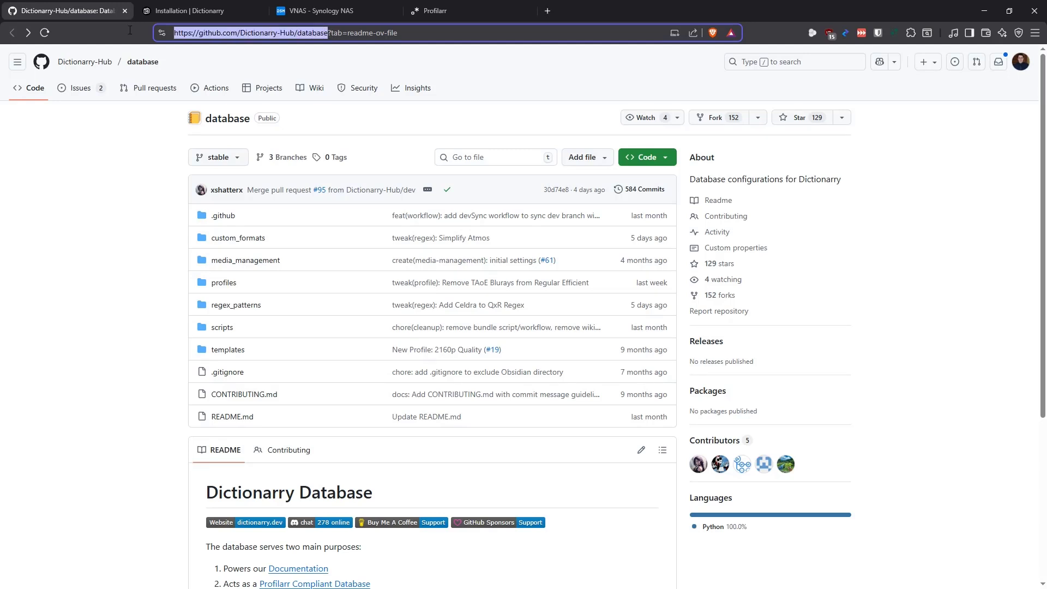
right_click(229, 31)
click(253, 107)
click(453, 10)
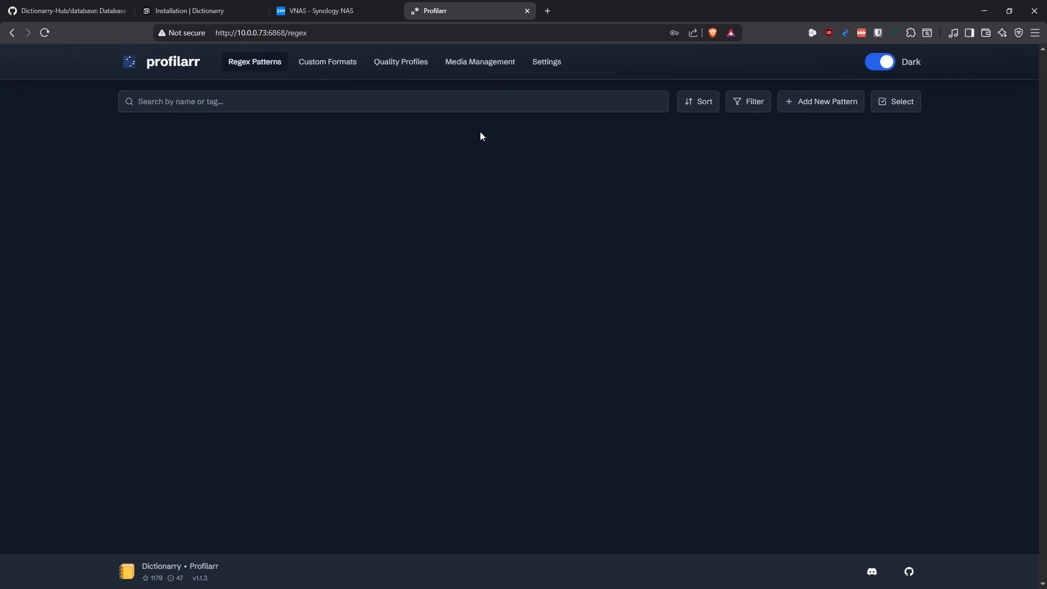
click(550, 67)
drag(158, 143, 311, 146)
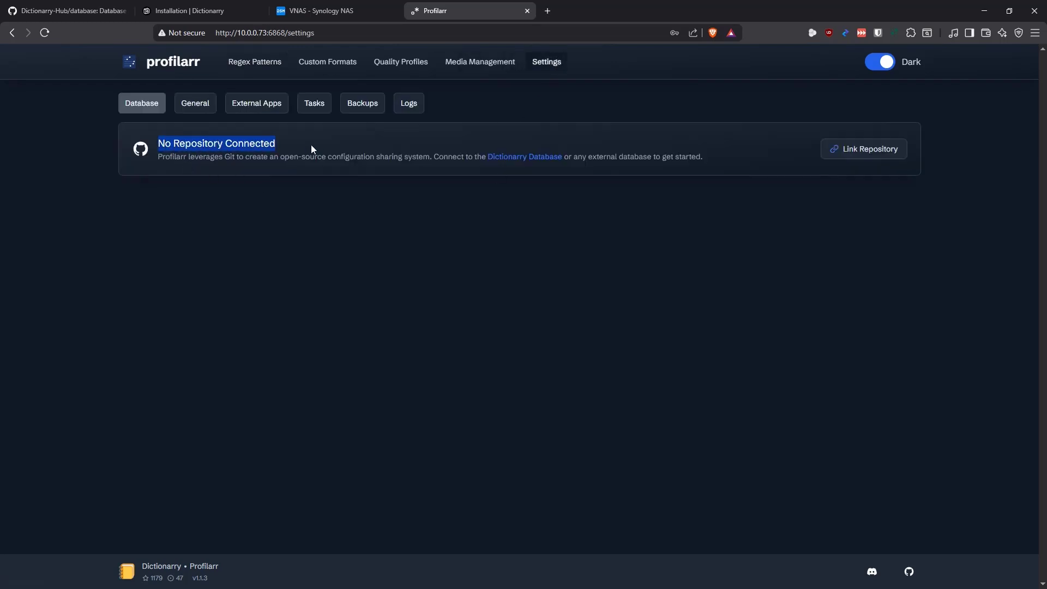
click(848, 149)
click(477, 337)
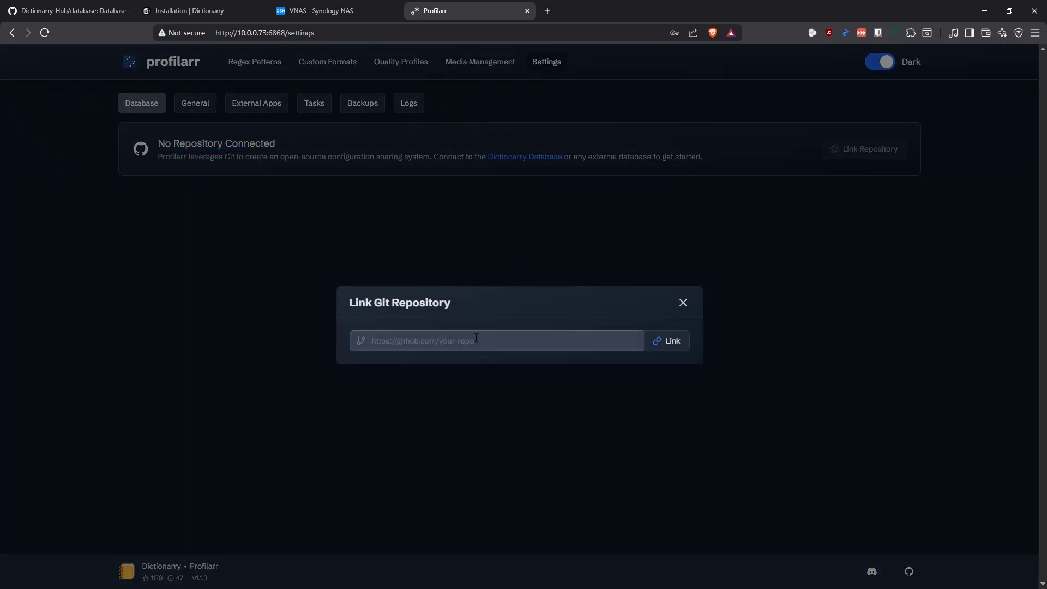
key(ctrl+v)
click(669, 340)
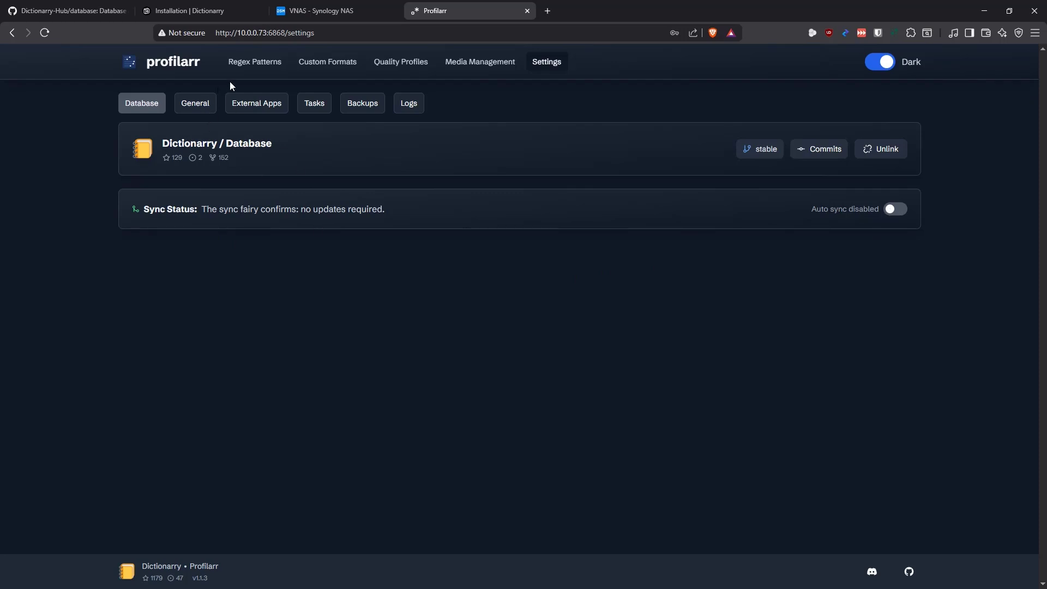
Review the regex patterns, custom formats, quality profiles and media management settings supplied by the linked database, and return to the settings
click(250, 61)
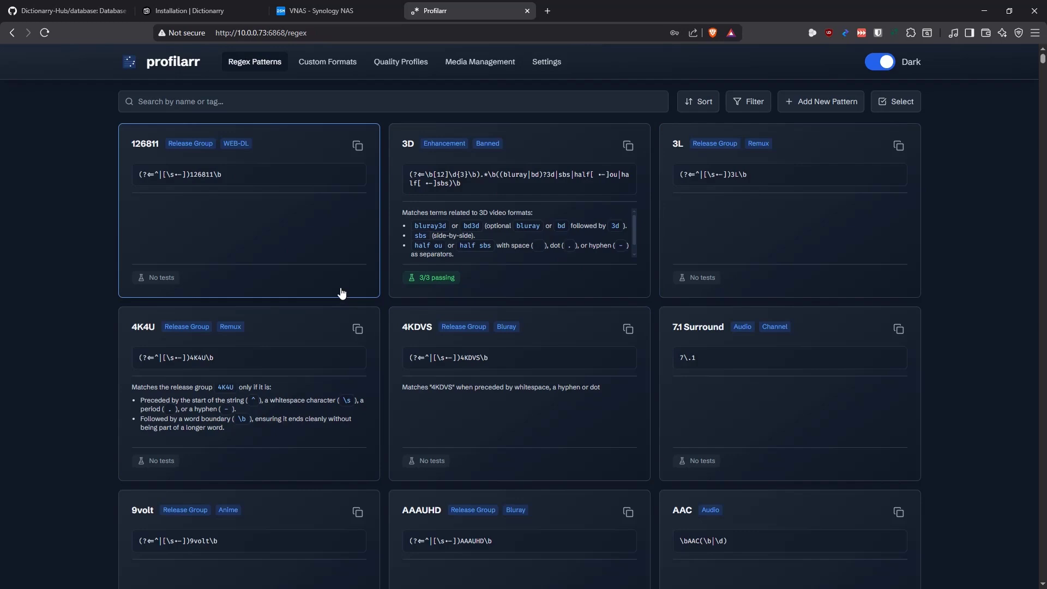
click(331, 64)
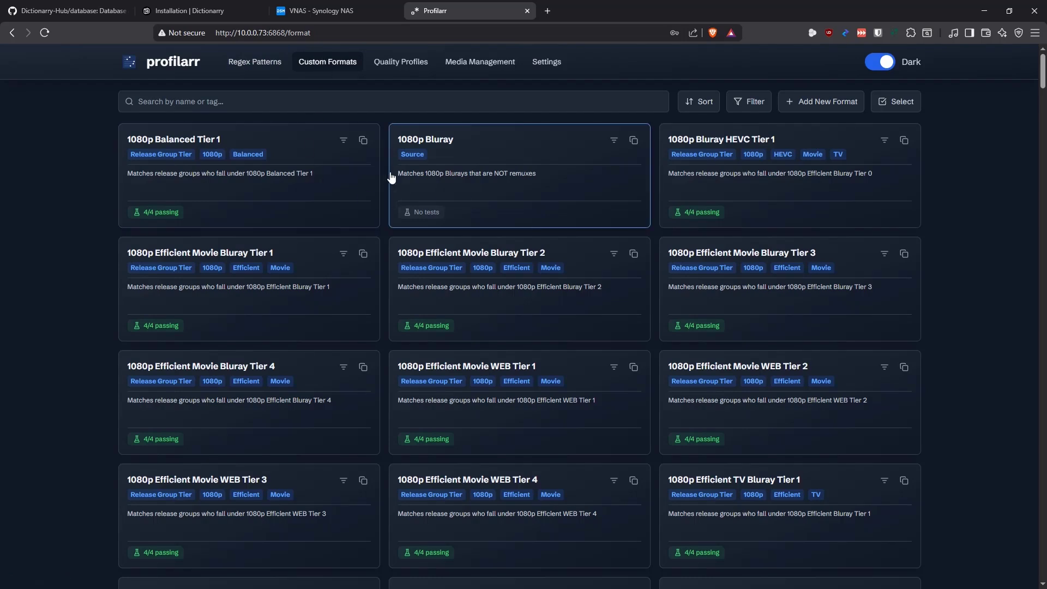
click(407, 63)
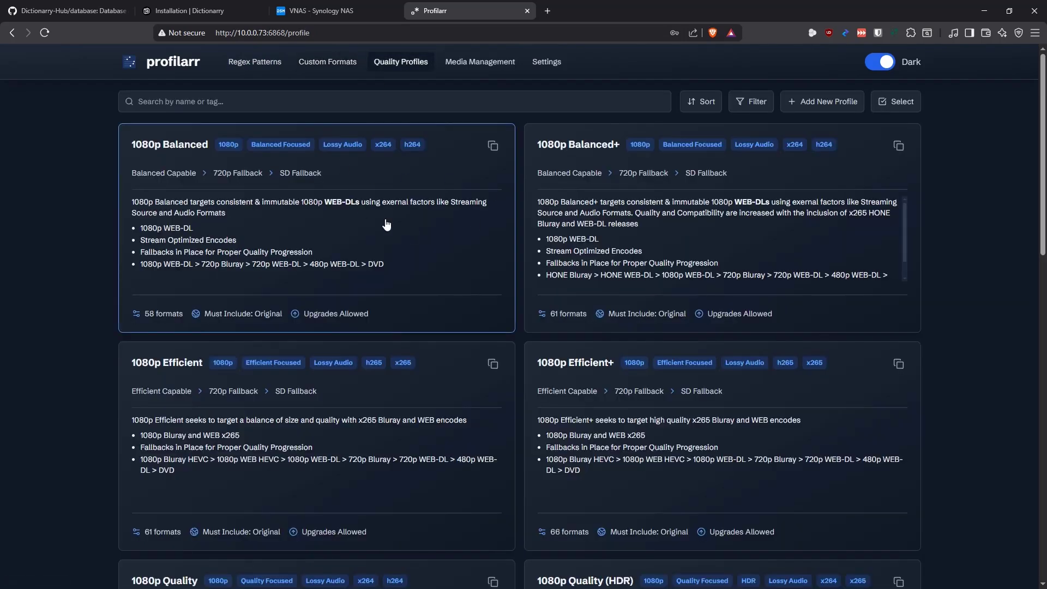
click(468, 69)
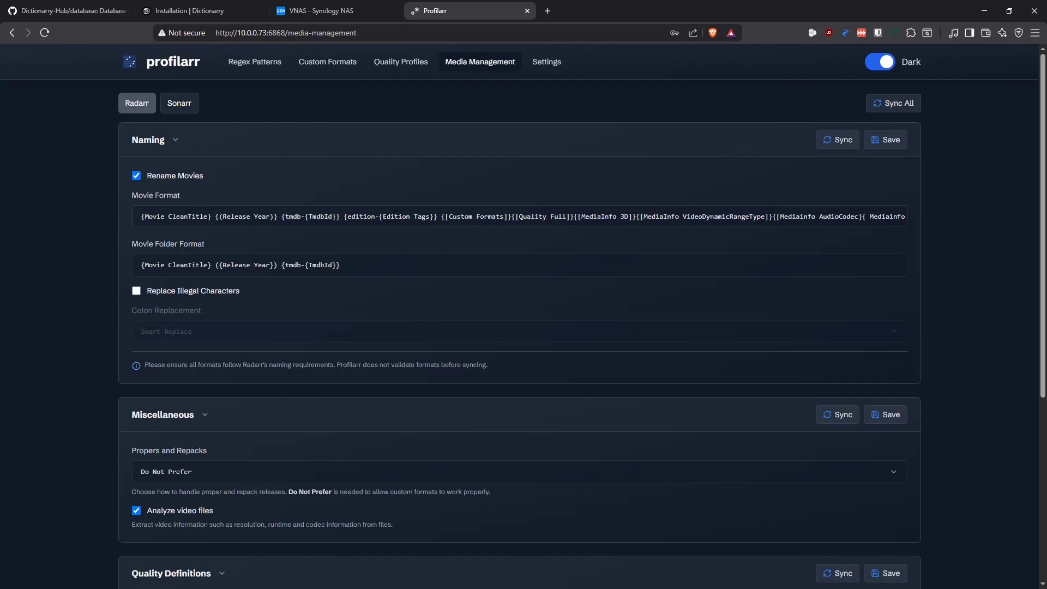
click(546, 64)
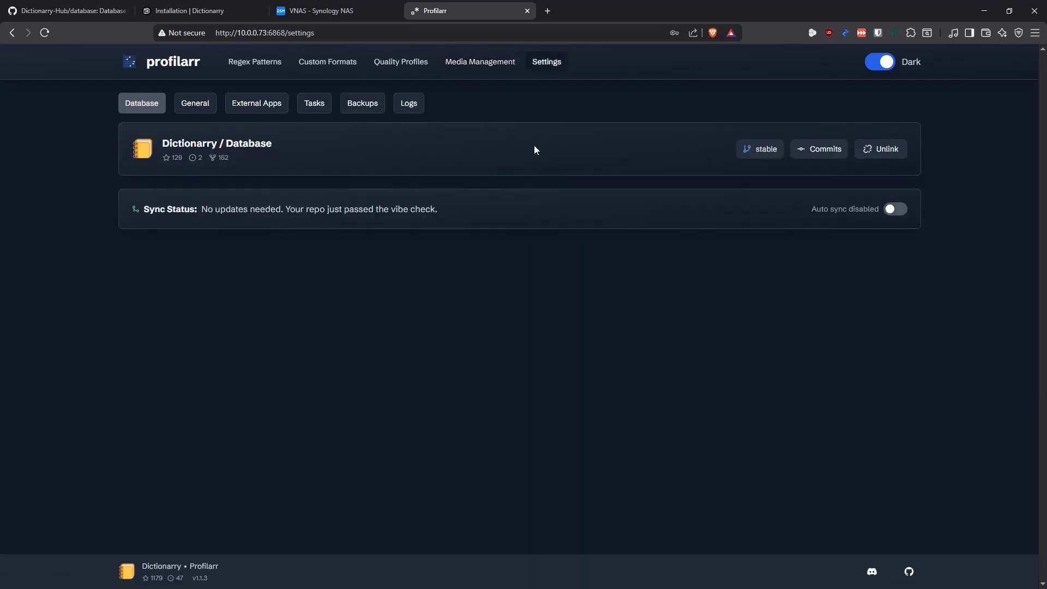
Examine the General settings, briefly revealing the API key and hiding it again
click(197, 104)
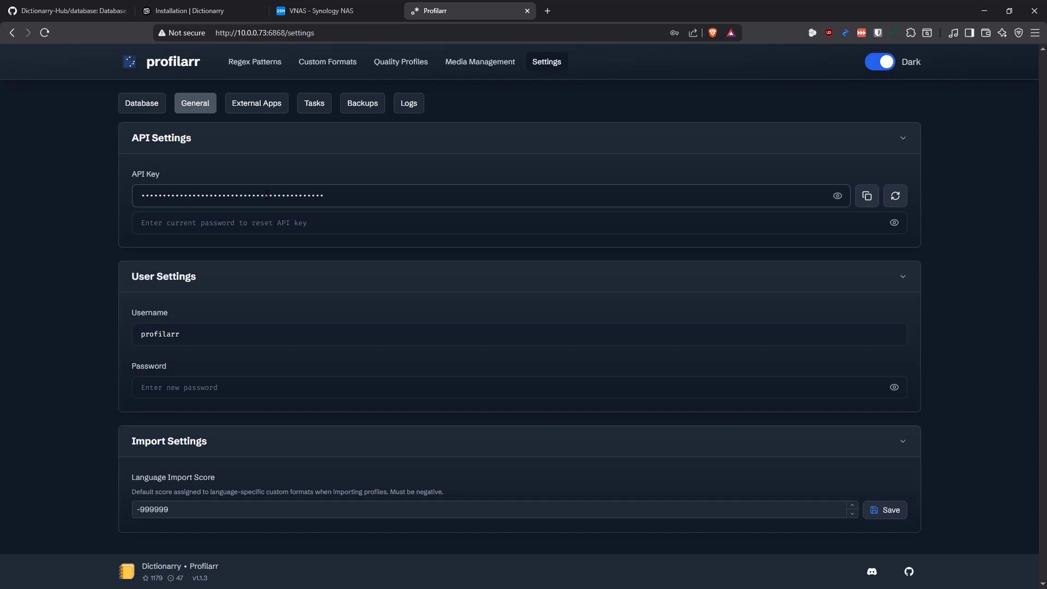
click(837, 196)
click(838, 196)
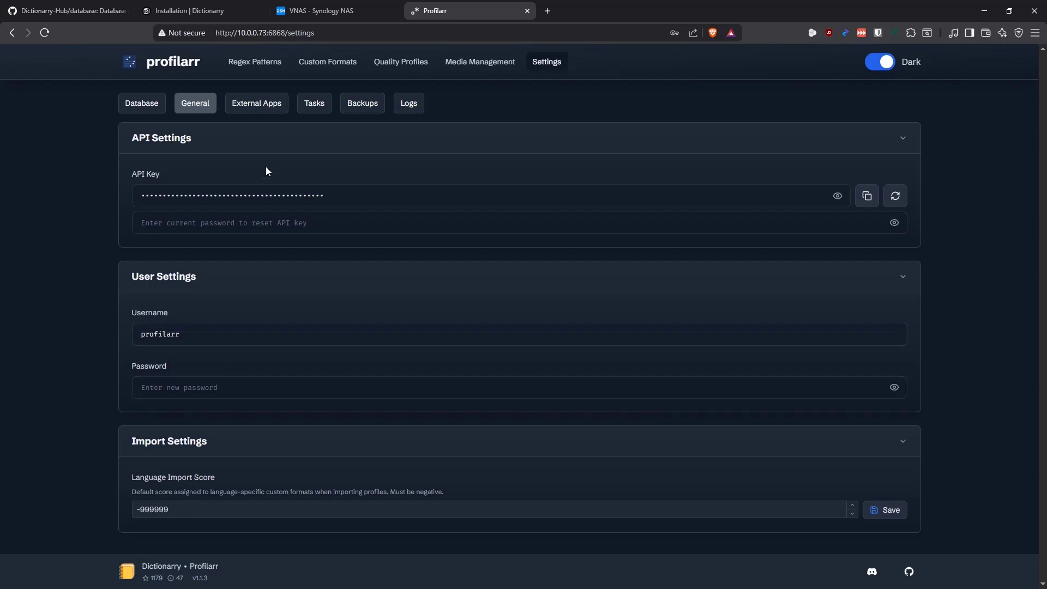
Examine the new external app form with the Sonarr type and its sync method options, and close it without adding an app
click(264, 102)
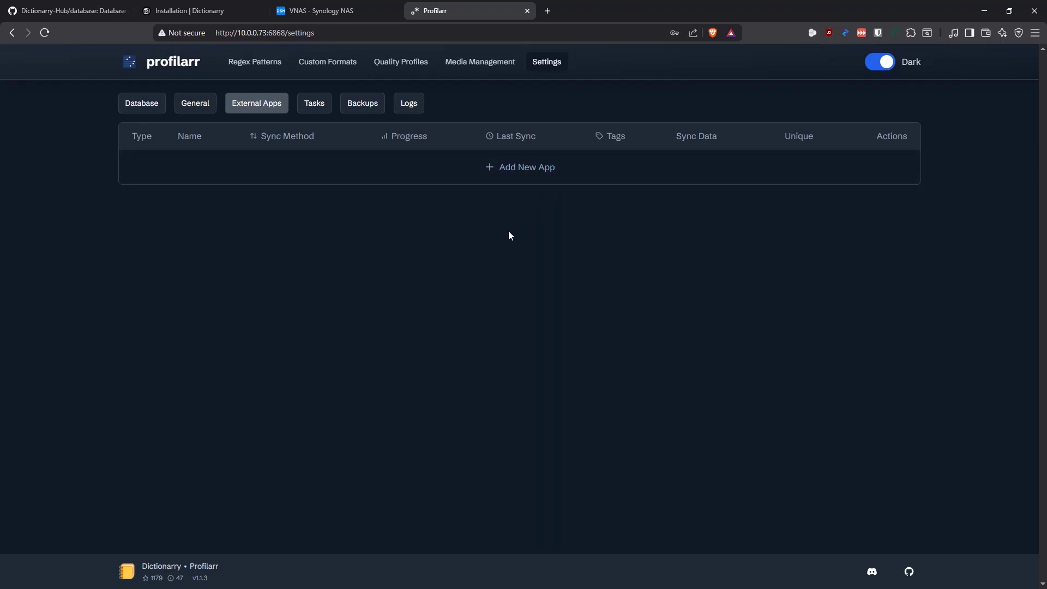
click(511, 173)
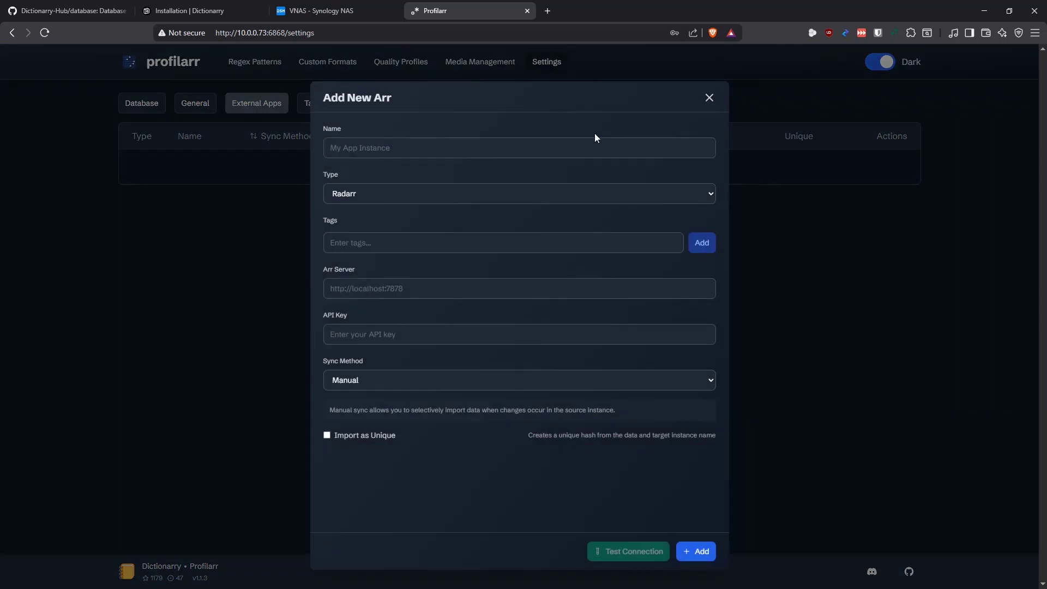
click(682, 194)
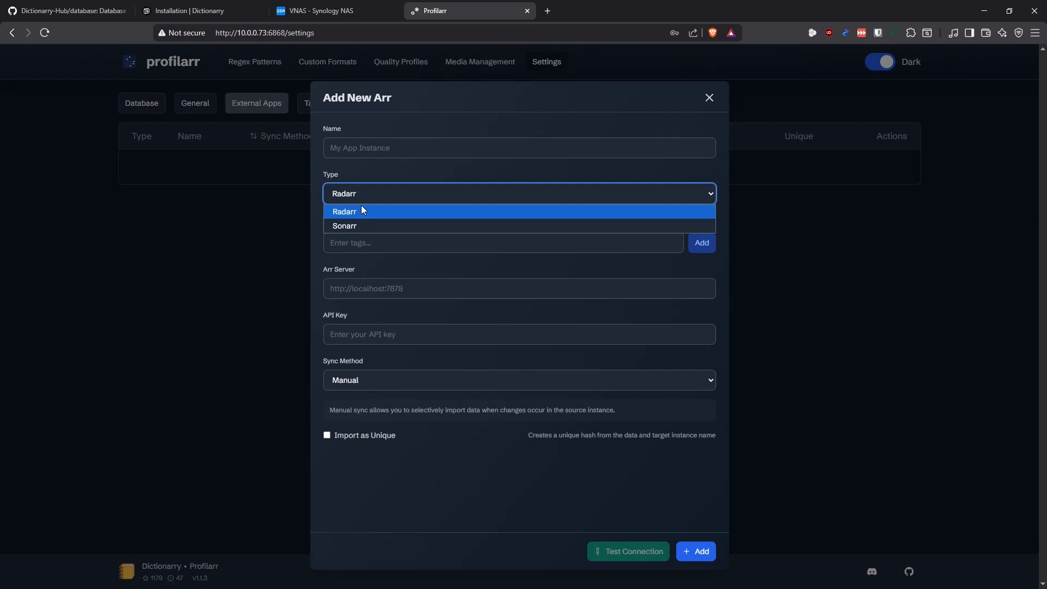
click(374, 224)
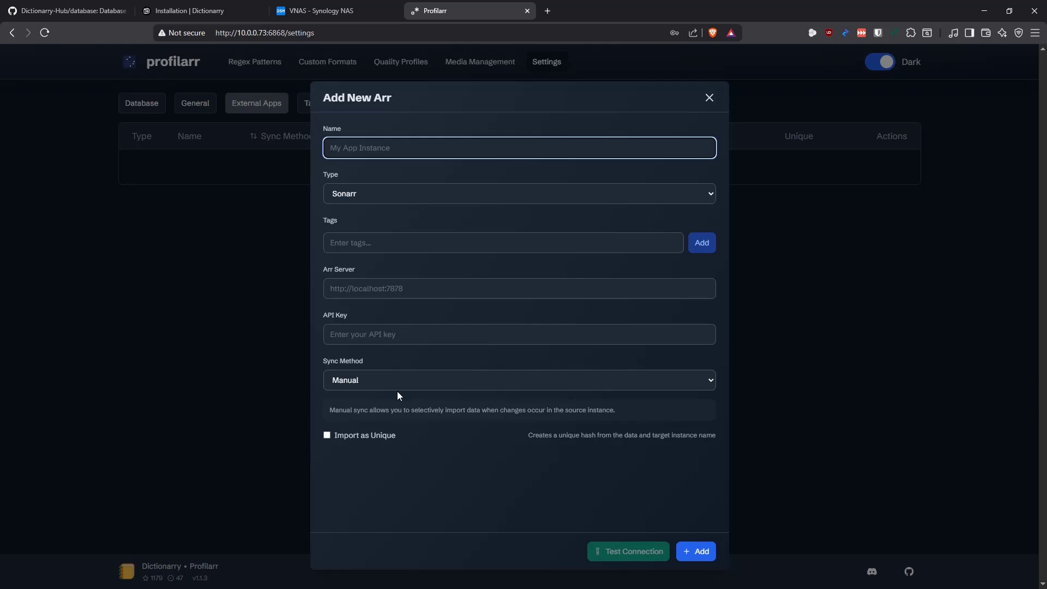
click(407, 380)
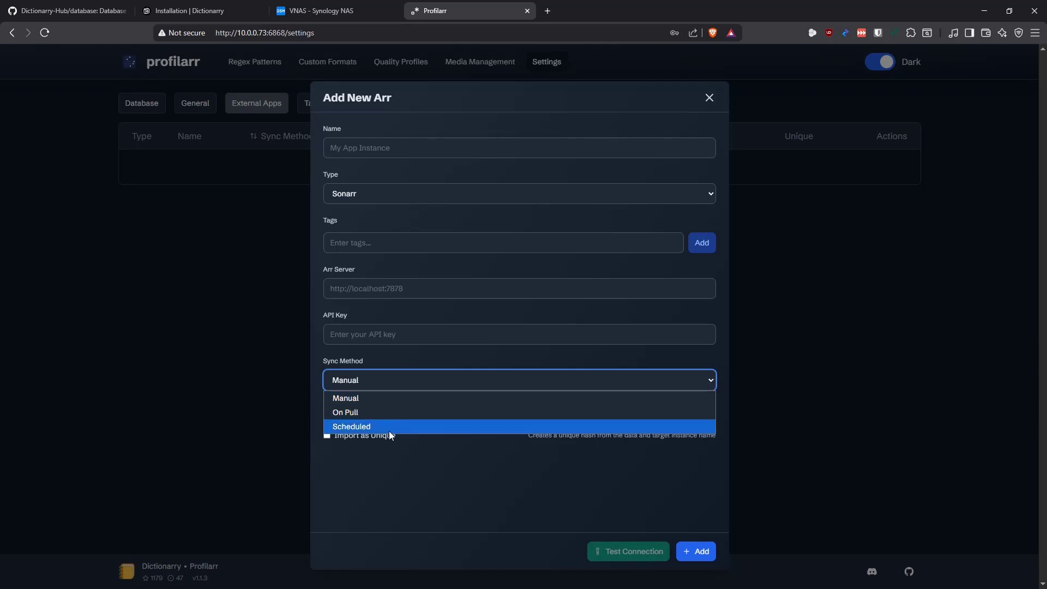
click(437, 380)
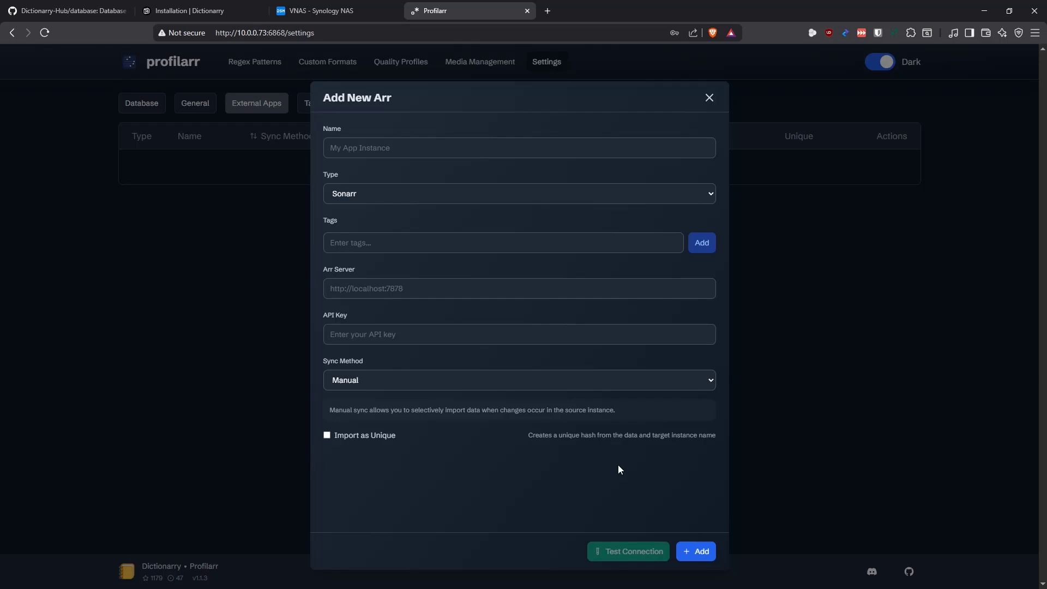
click(710, 98)
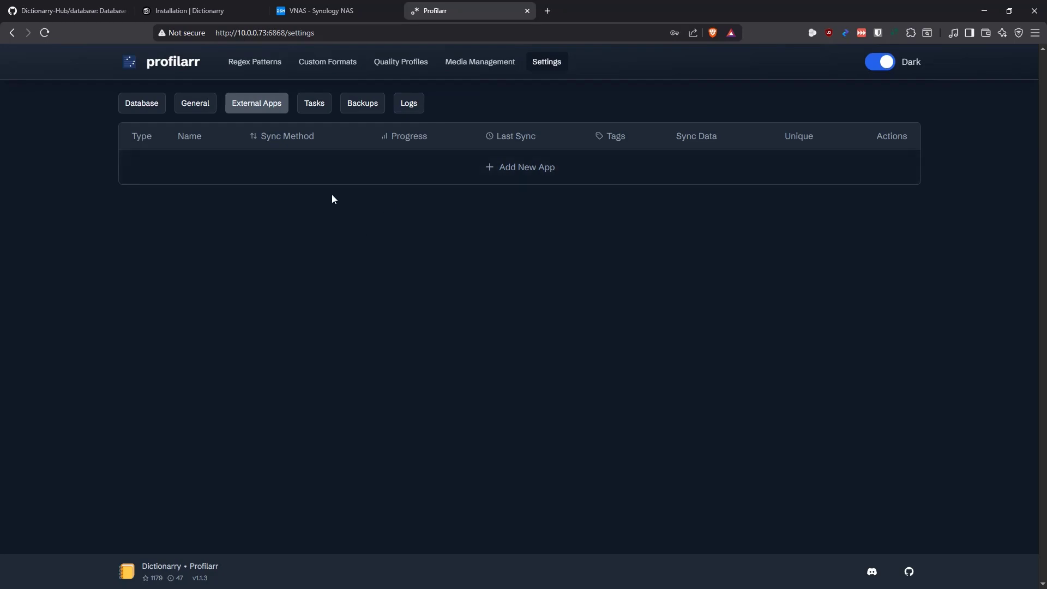
Review the scheduled tasks, backup management and Profilarr log, and return to the database settings
click(313, 104)
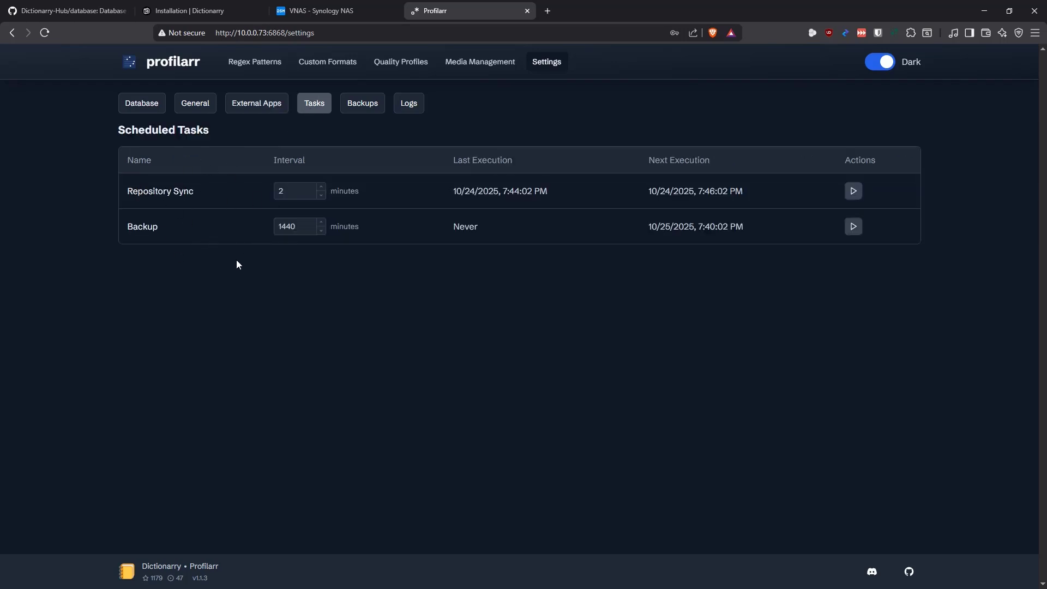
click(361, 109)
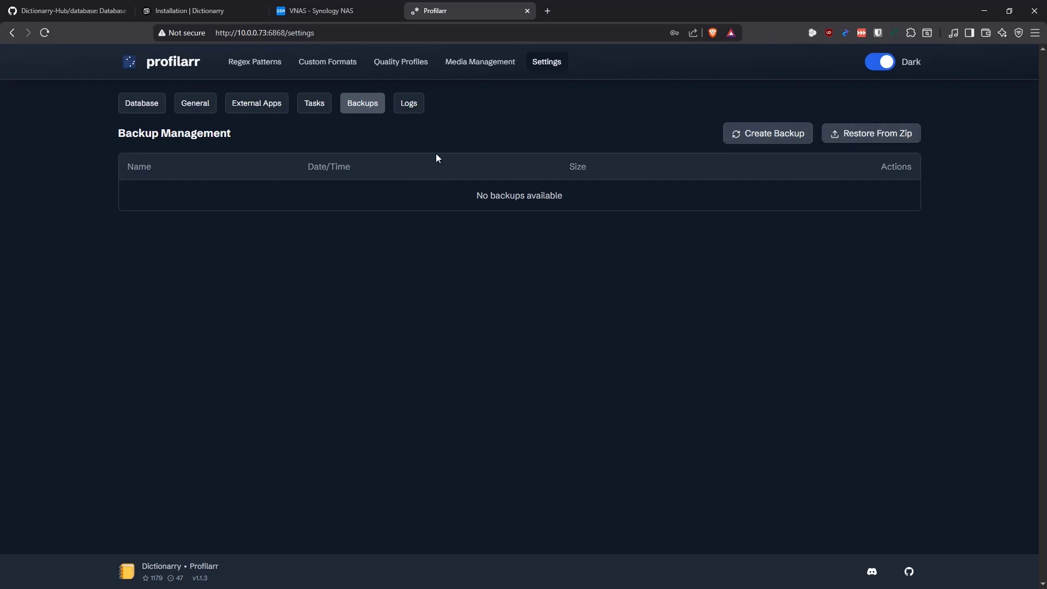
click(414, 106)
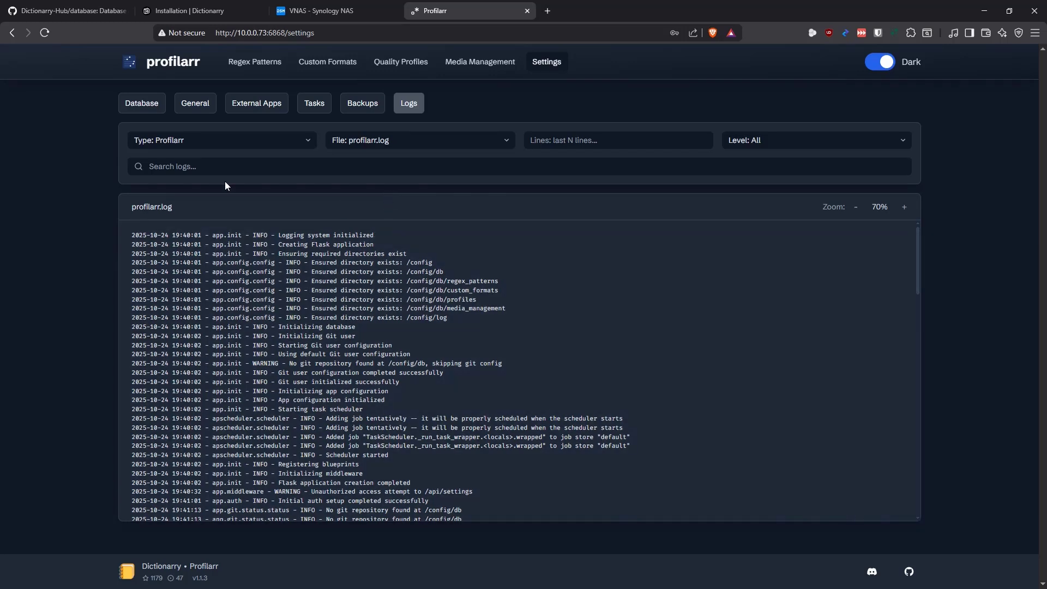
click(139, 106)
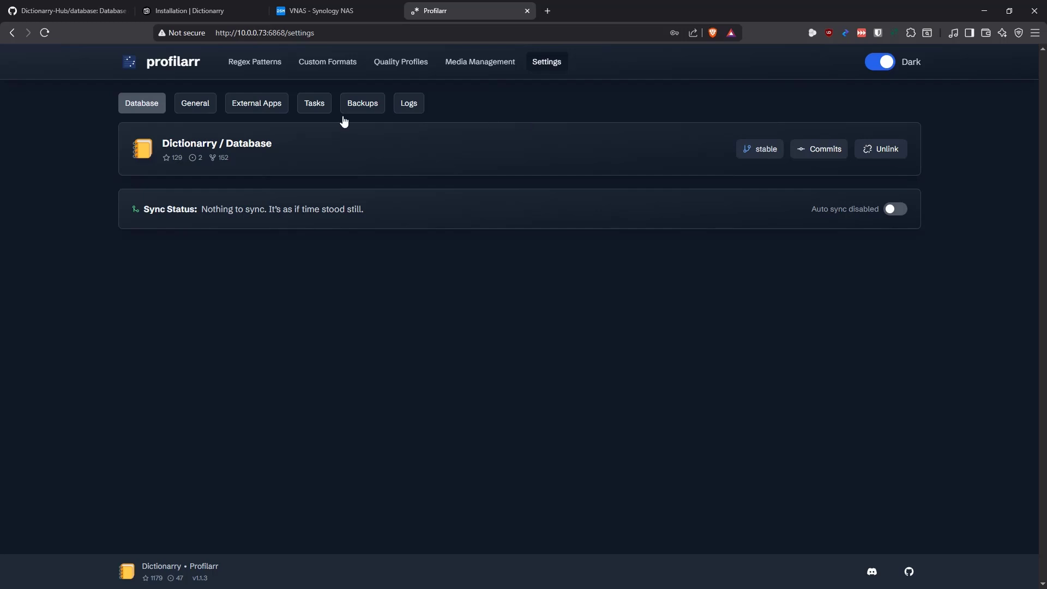
View the media management settings and read through the full list of quality profiles
click(475, 68)
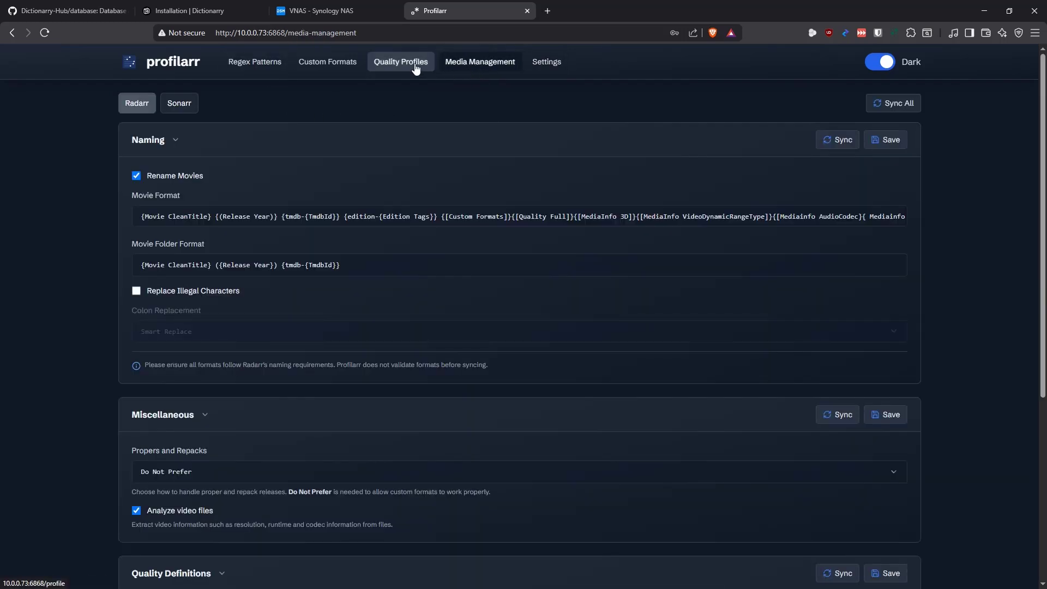
click(387, 67)
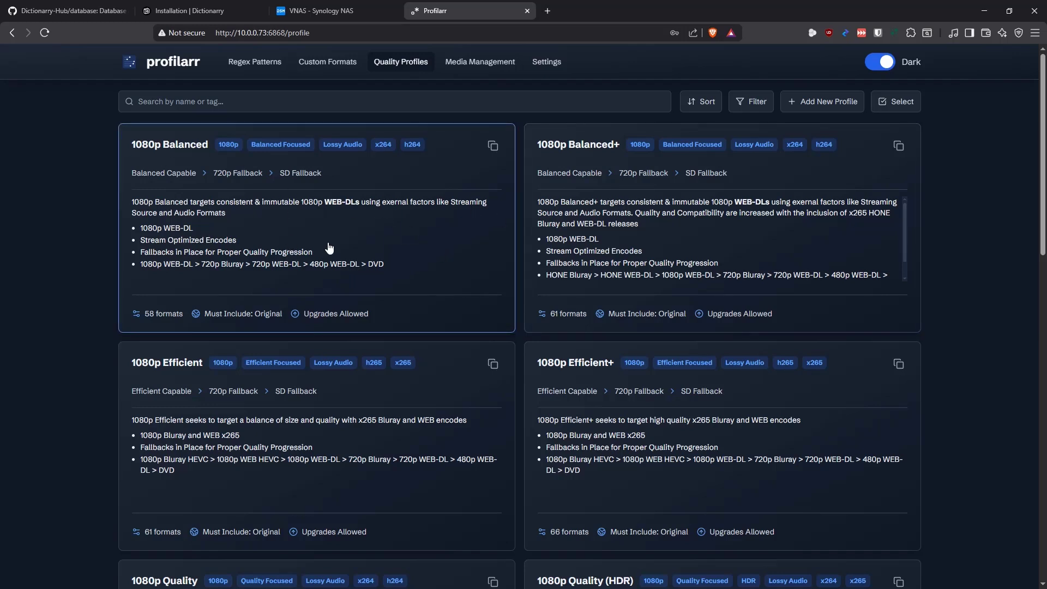
scroll(458, 349, down, 8)
scroll(461, 327, up, 8)
Examine the 1080p Balanced profile's general details, scoring, qualities and language settings, and close it without changes
click(440, 239)
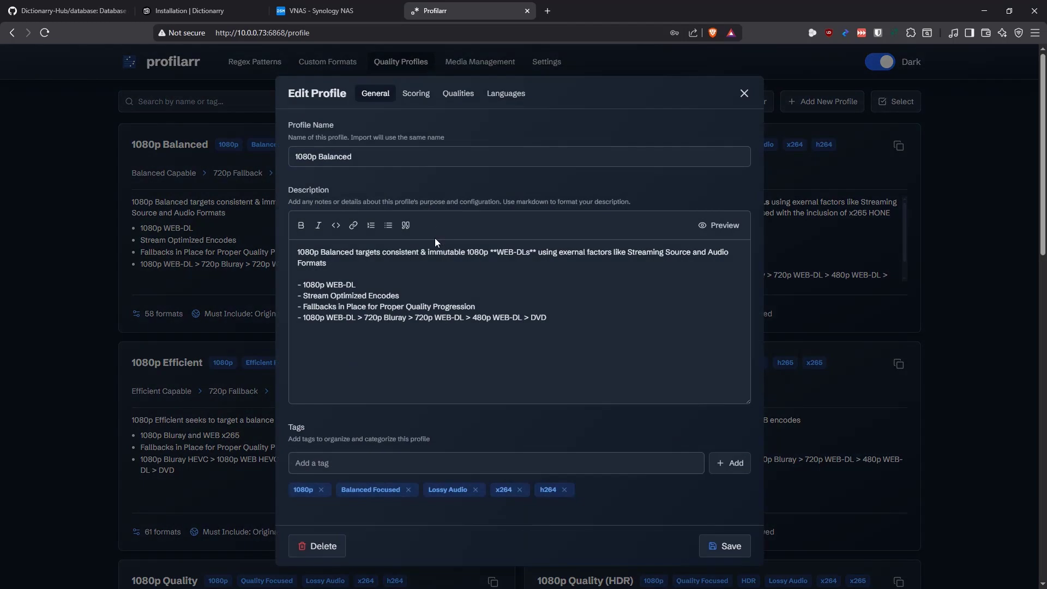
scroll(462, 296, down, 8)
scroll(462, 296, up, 8)
click(416, 95)
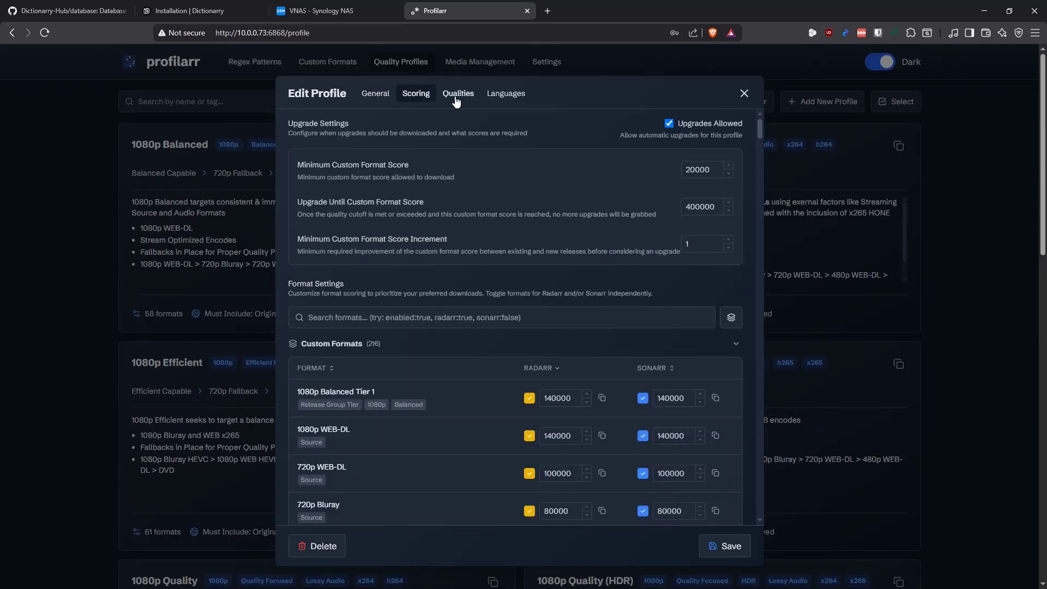
click(456, 96)
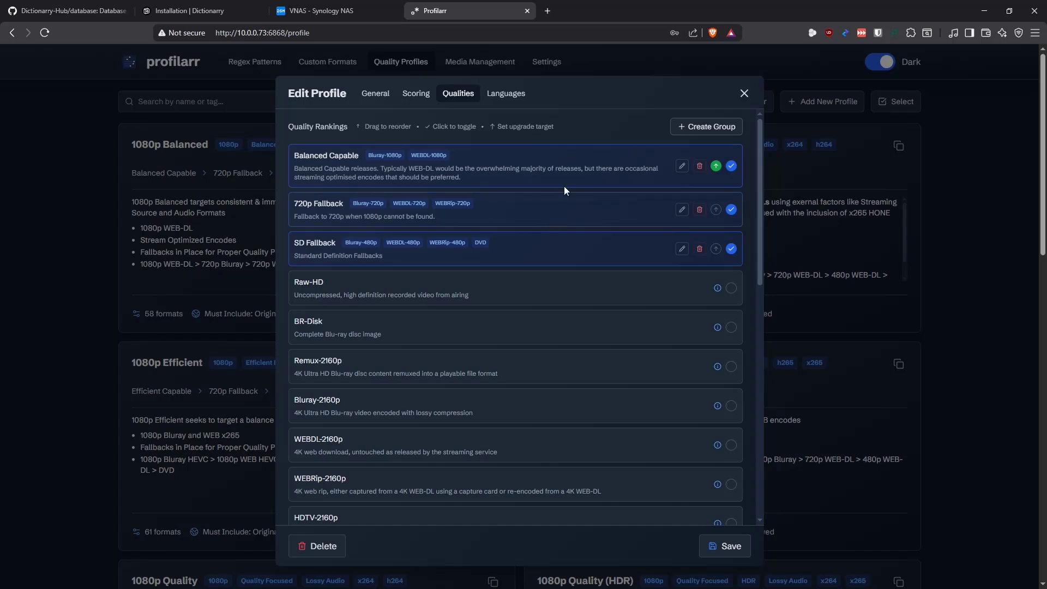
click(513, 98)
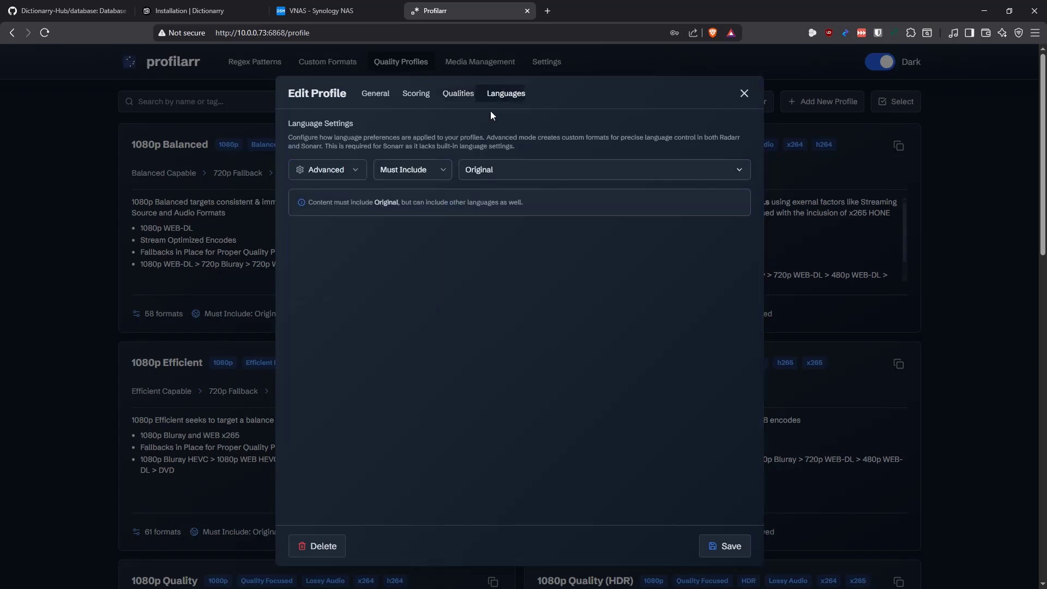
click(744, 94)
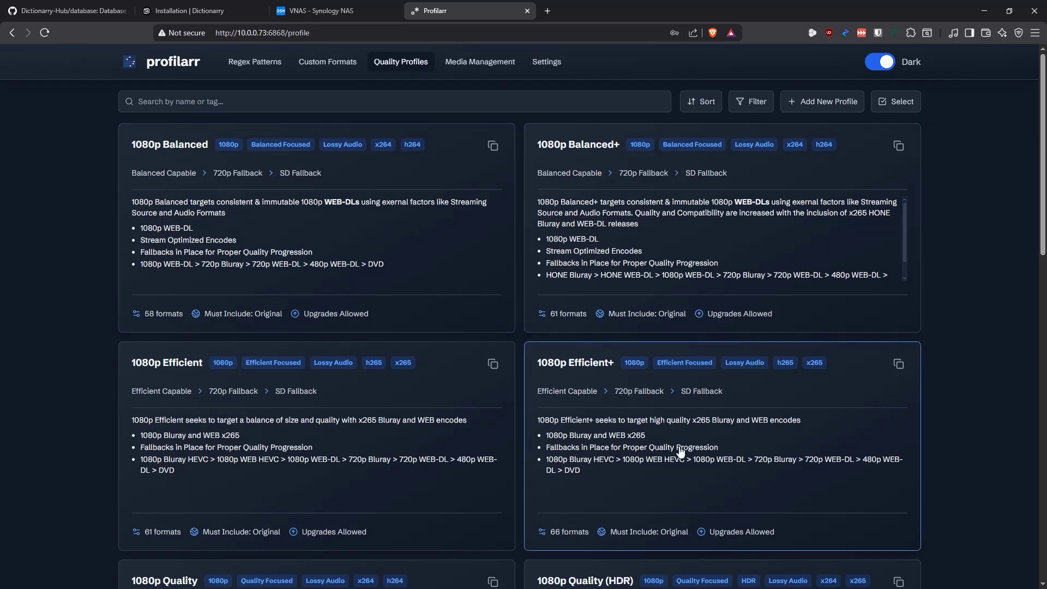
Examine the Radarr media management settings for naming, miscellaneous options and quality definitions, and compare them with the Sonarr settings
click(480, 62)
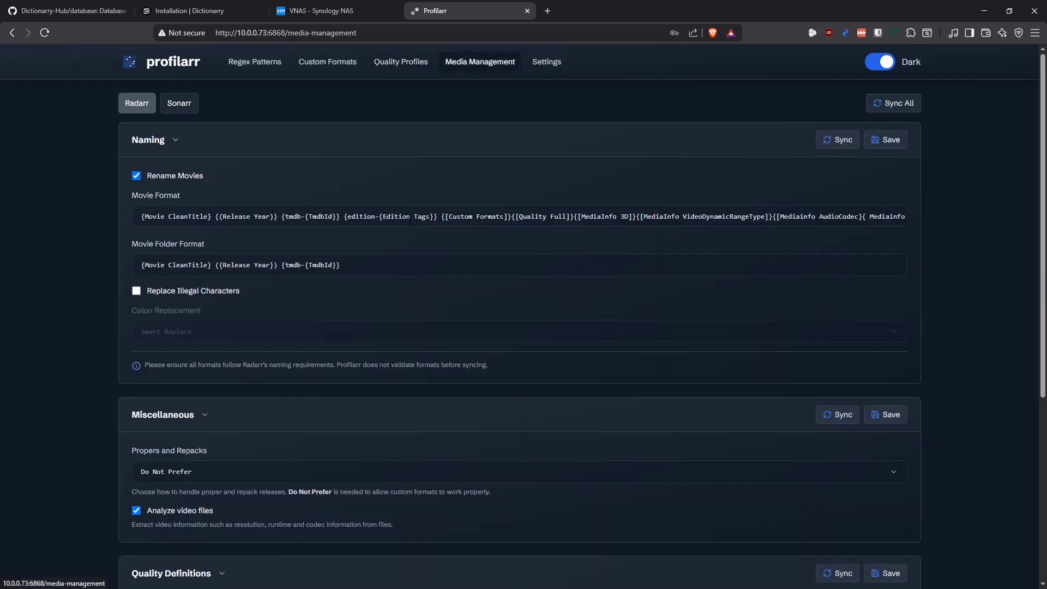
scroll(327, 300, down, 5)
scroll(381, 338, up, 5)
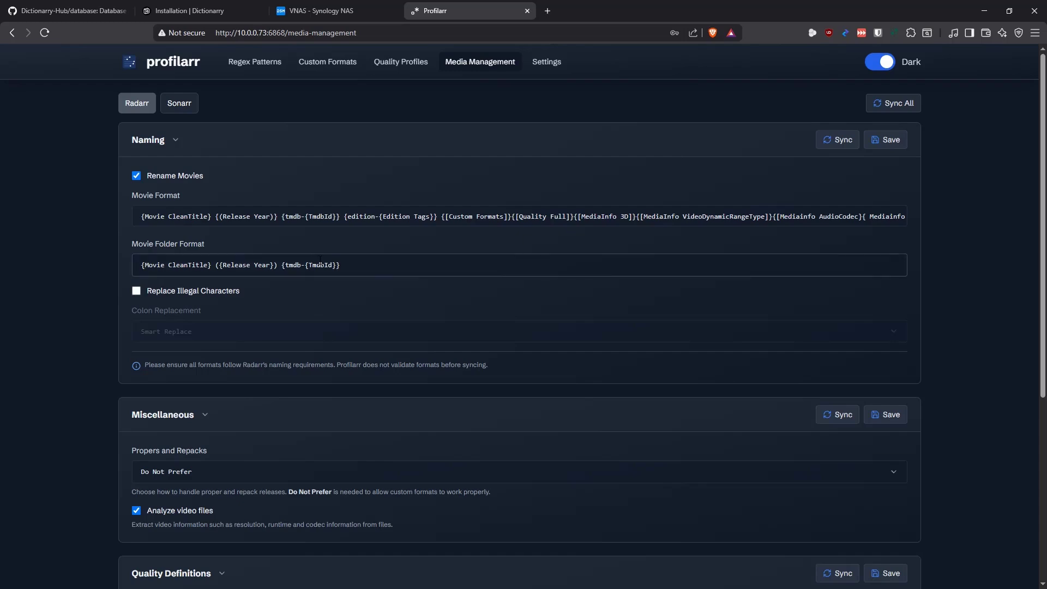
scroll(376, 255, down, 3)
scroll(369, 256, up, 3)
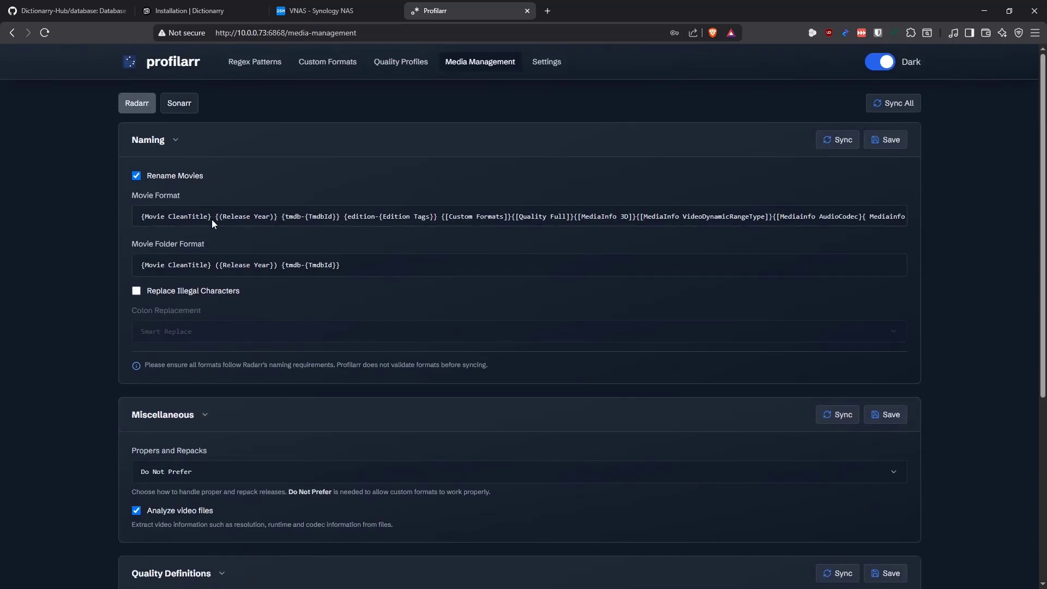
click(177, 106)
click(130, 107)
click(185, 105)
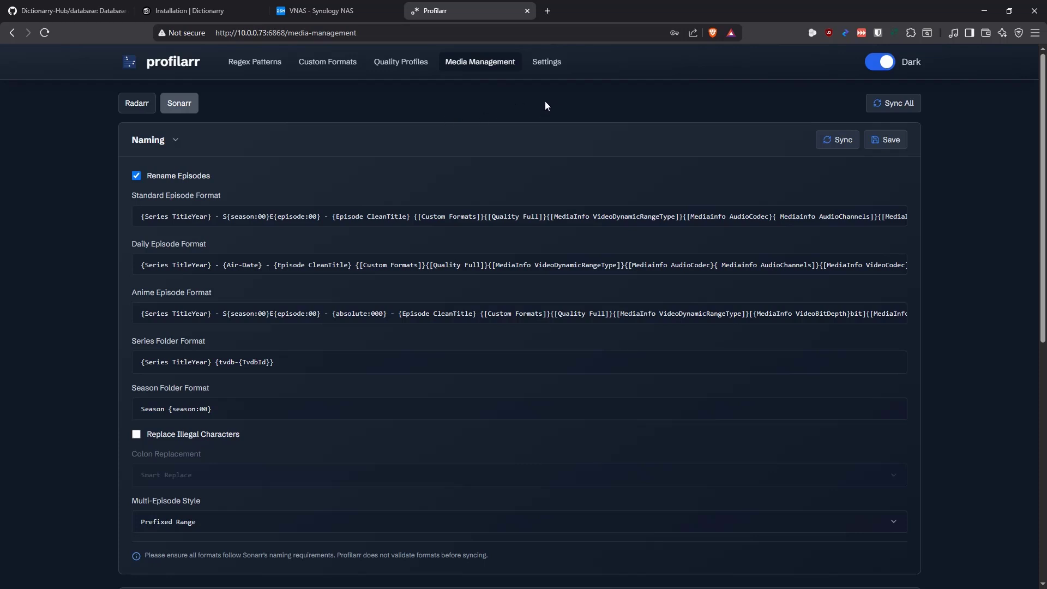
Read the Linking page in the Dictionarry documentation, go back to the Installation page, and return to Profilarr's media management settings
click(229, 10)
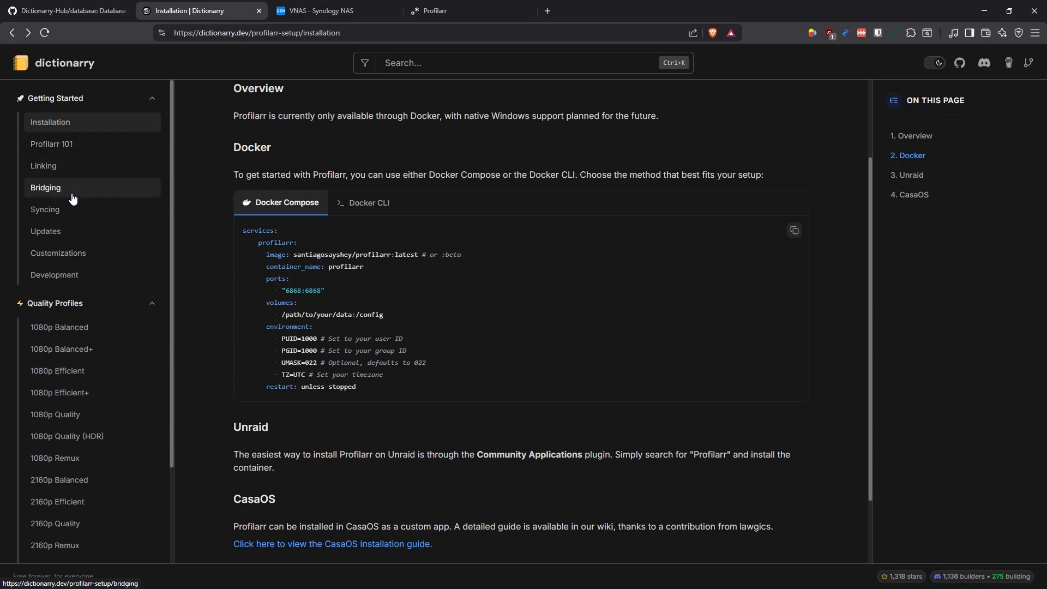
click(60, 167)
scroll(414, 295, down, 7)
scroll(491, 295, up, 7)
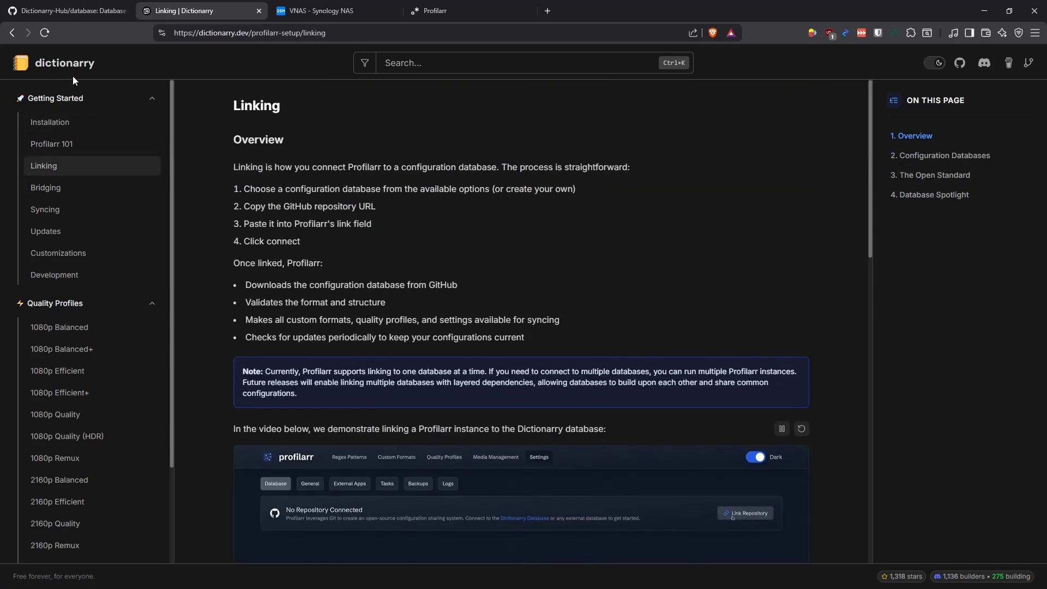
click(12, 33)
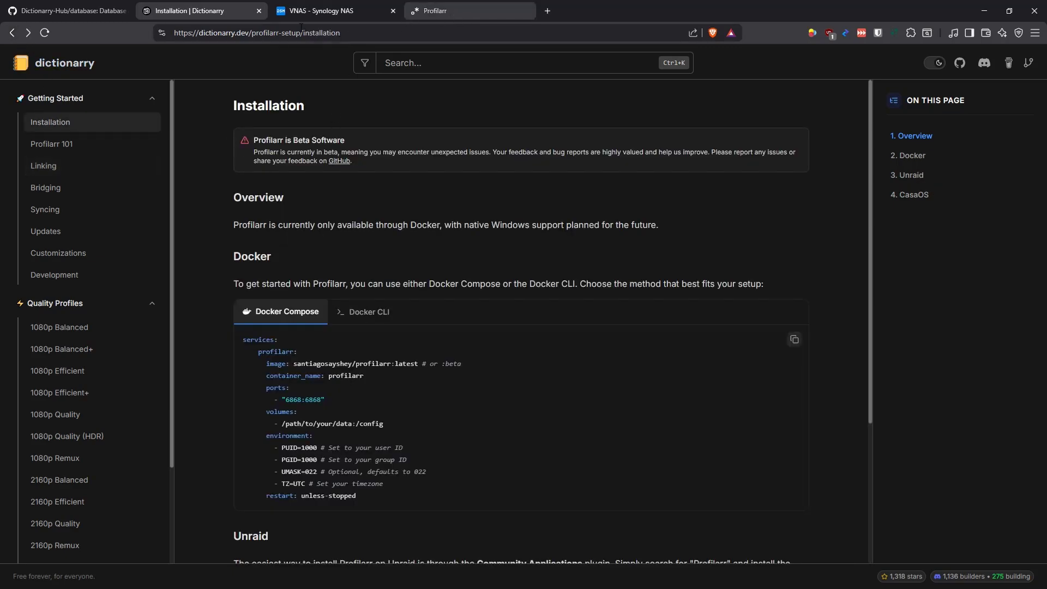
click(460, 12)
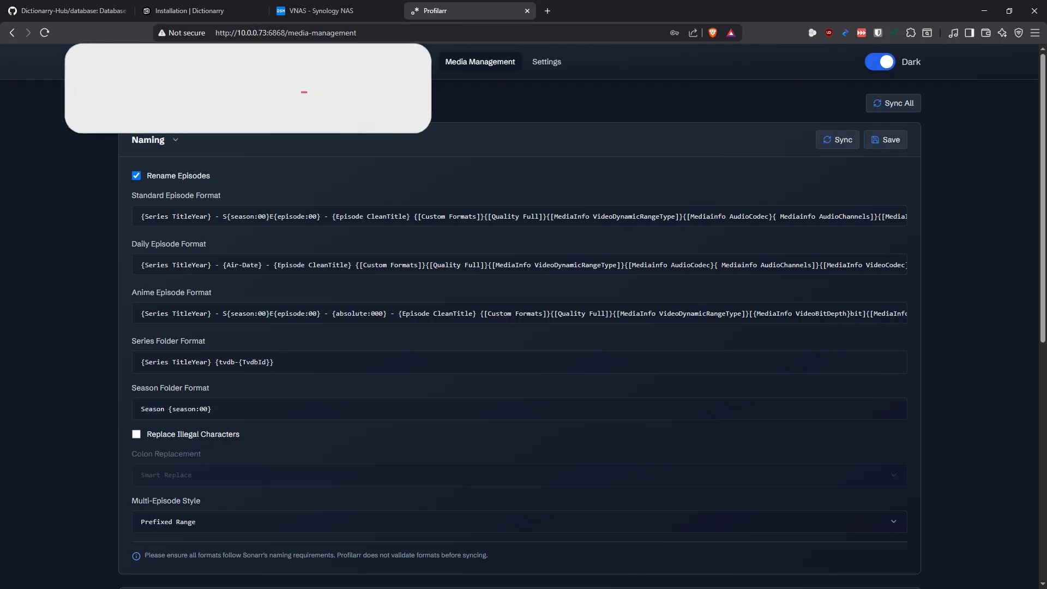